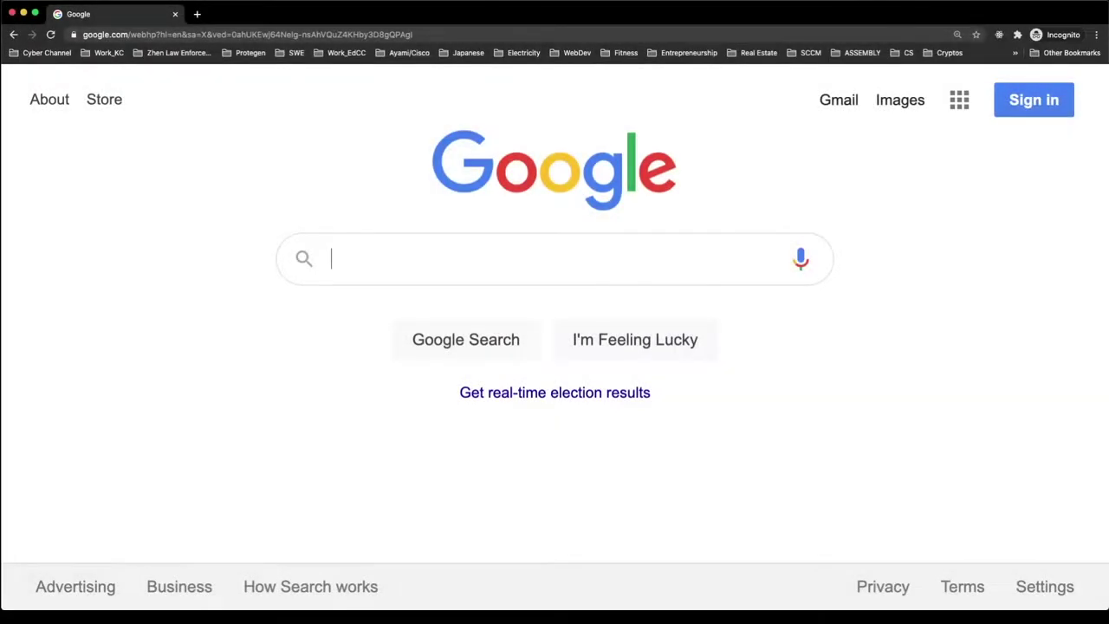
# Search Google for 'security+ videos site:Reddit.com' and scroll through the Reddit results.
pyautogui.write('security+ video')
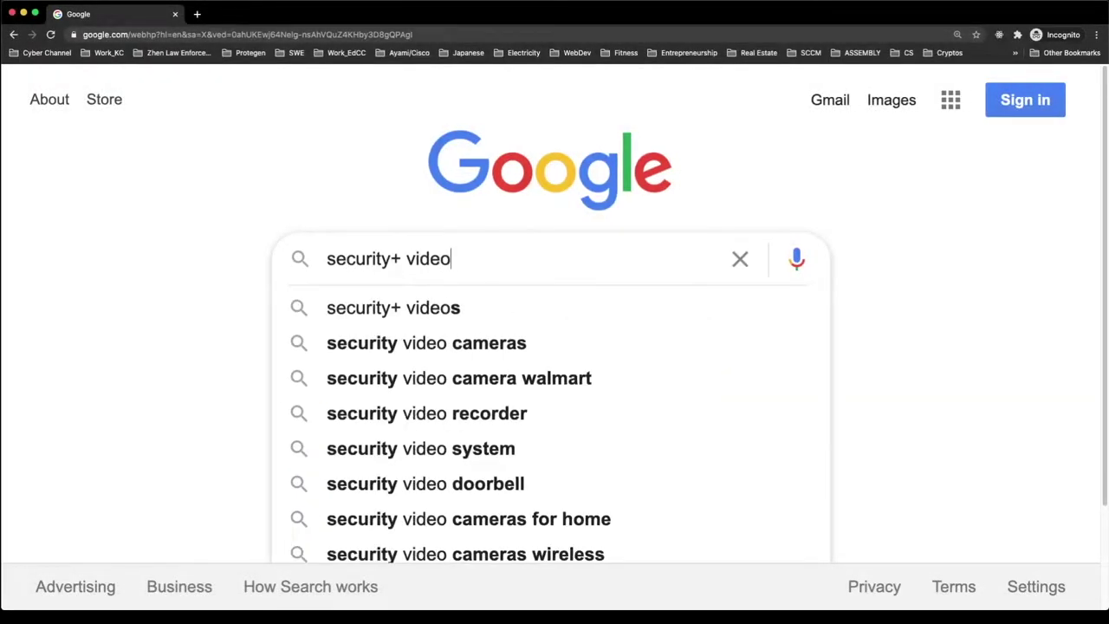
pyautogui.write('s site:Reddit.com')
pyautogui.press('Return')
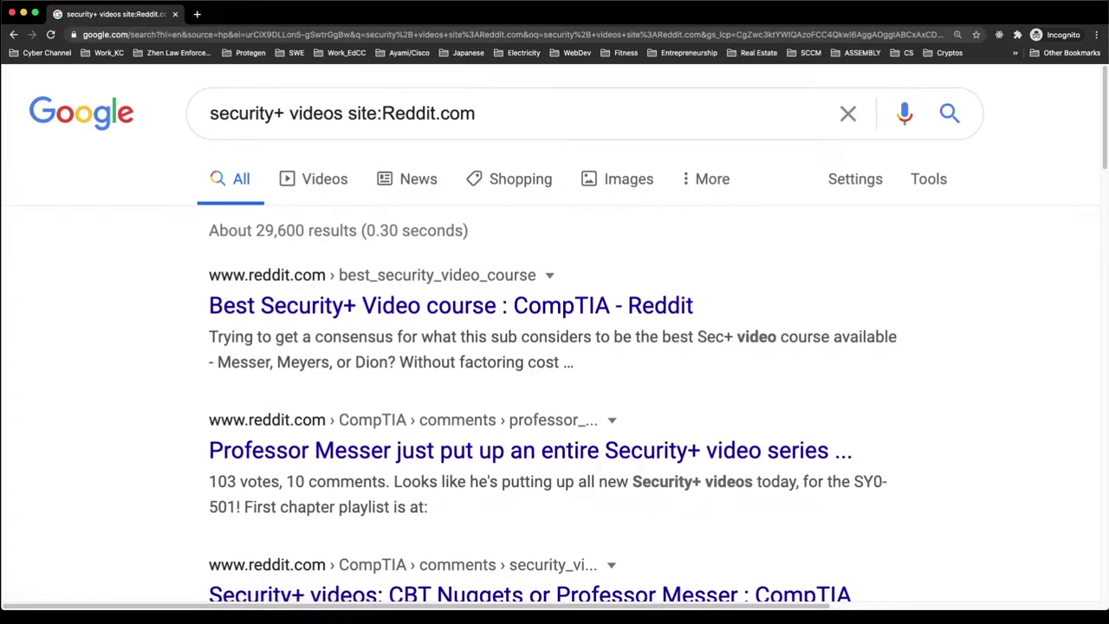
pyautogui.scroll(-3, 1022, 270)
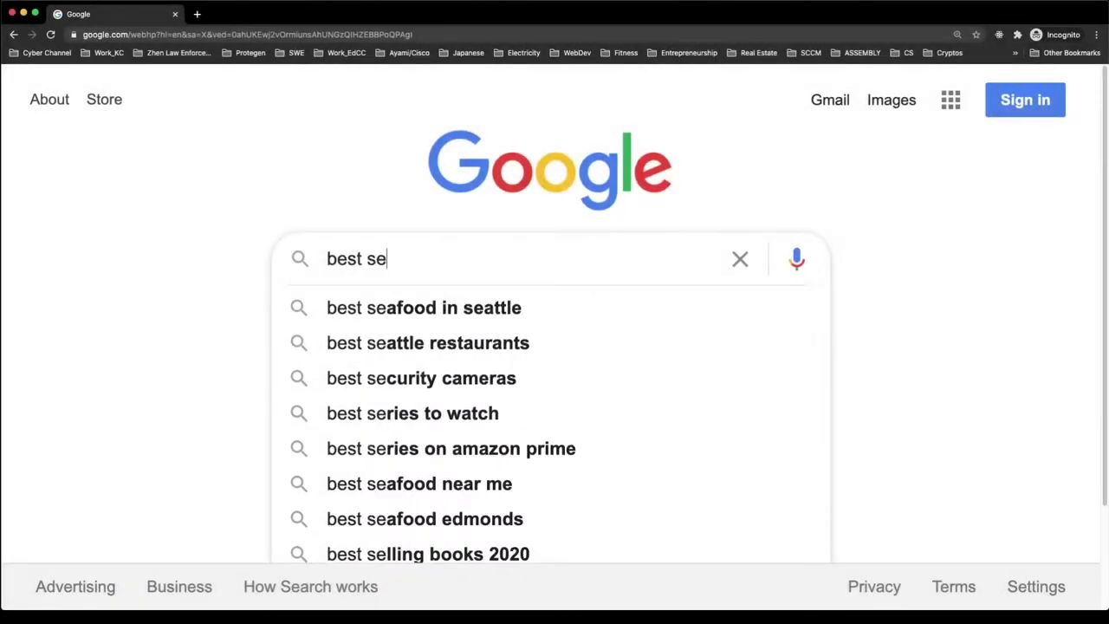
# Search Google for 'best security+ practice exams site:Reddit.com' and scroll the results.
pyautogui.write('curity+ practice exams site:Reddit.com')
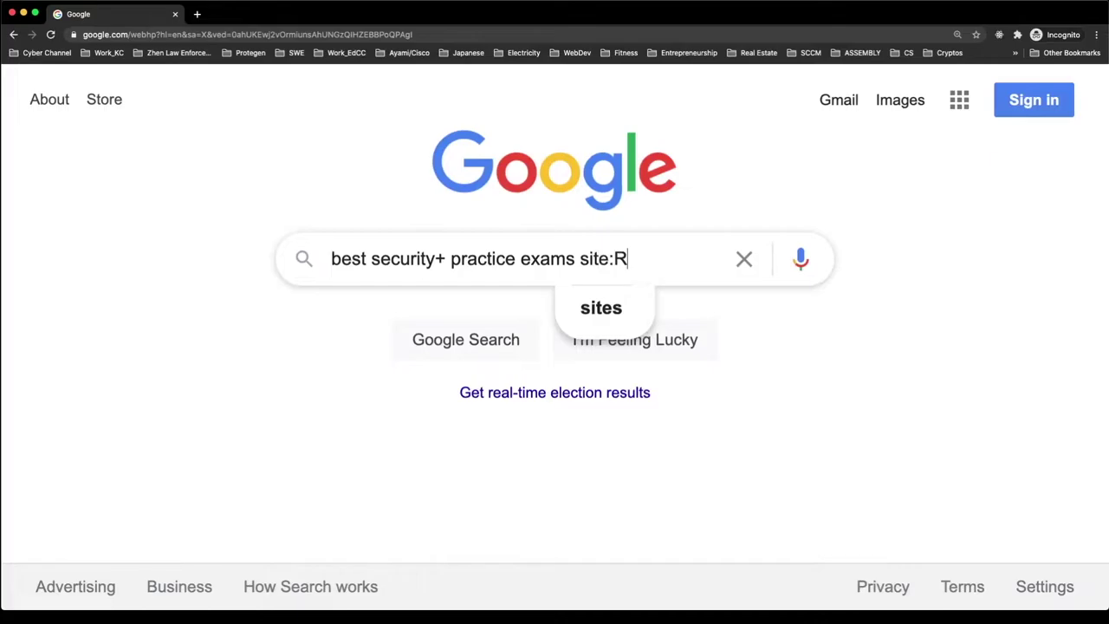
pyautogui.press('Return')
pyautogui.scroll(-5, 1002, 279)
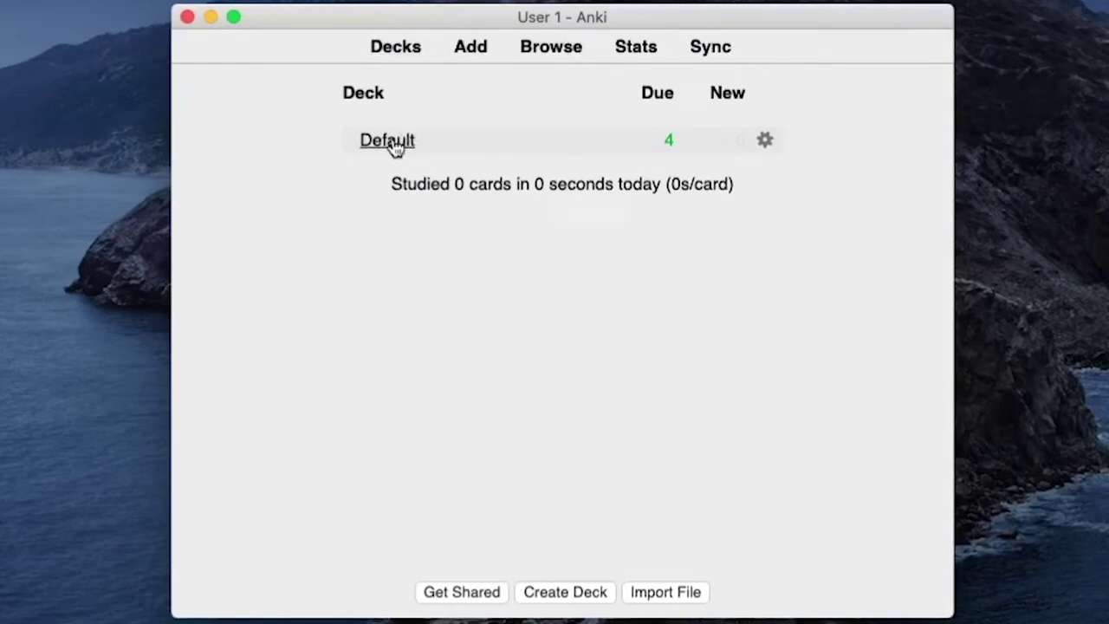
# Start studying the Default deck and read the first card's question, highlighting option B. Green.
pyautogui.click(391, 142)
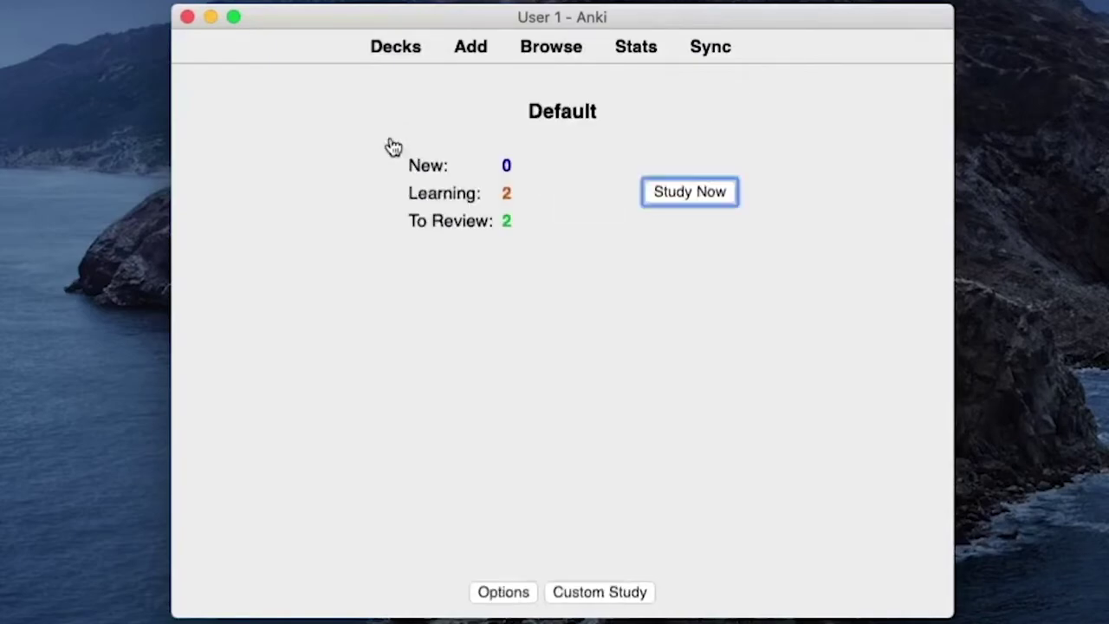
pyautogui.click(685, 199)
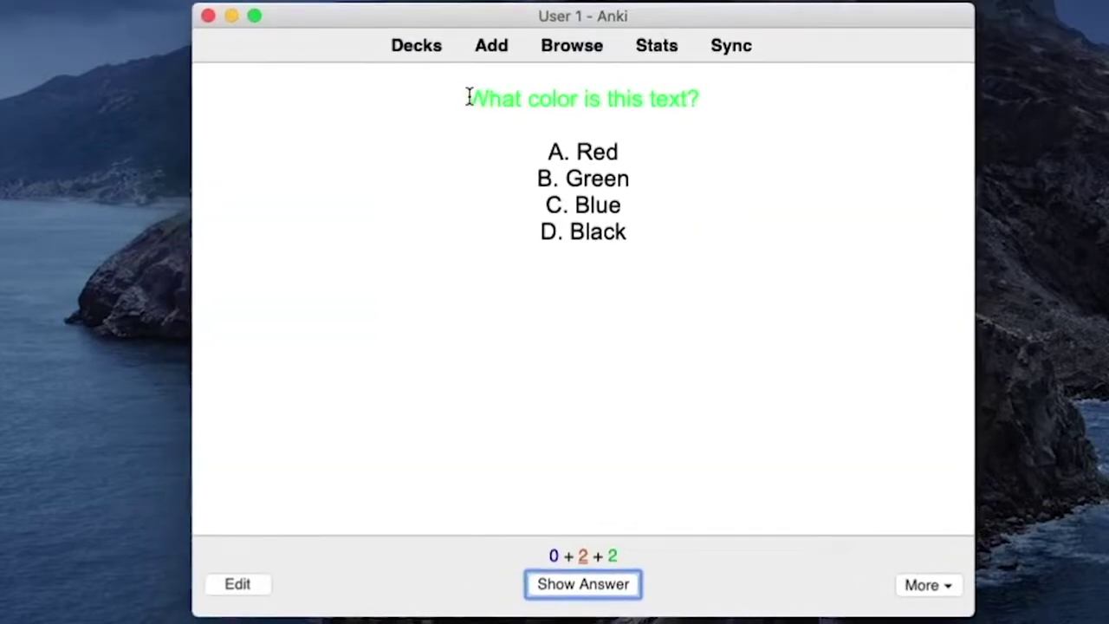
pyautogui.moveTo(468, 99); pyautogui.dragTo(720, 245)
pyautogui.click(619, 222)
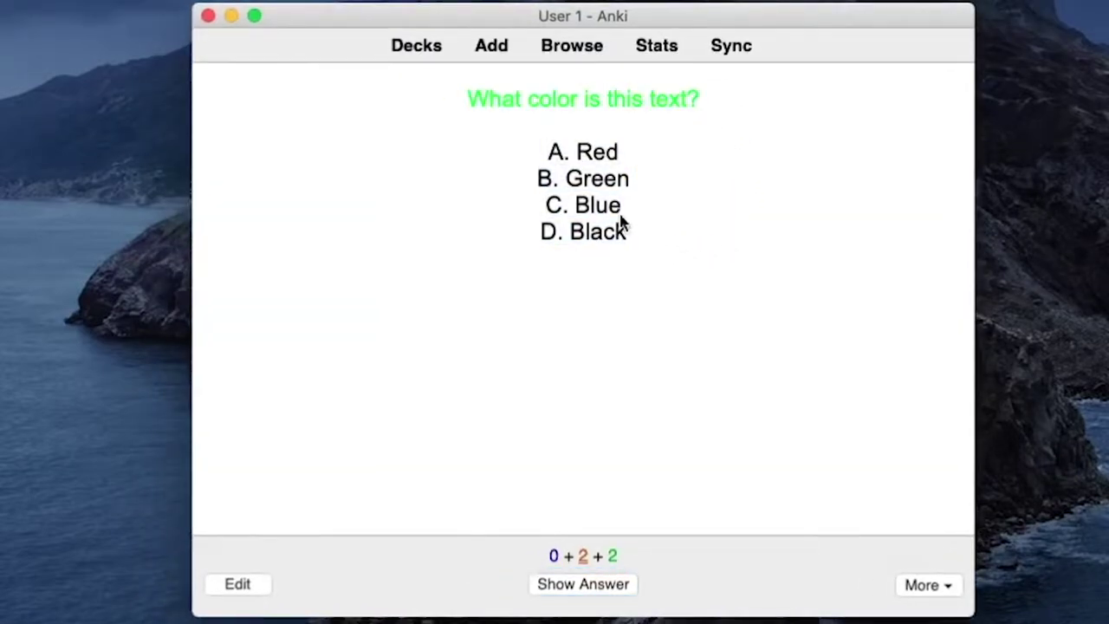
pyautogui.moveTo(468, 98); pyautogui.dragTo(780, 260)
pyautogui.click(780, 259)
pyautogui.moveTo(469, 99); pyautogui.dragTo(713, 106)
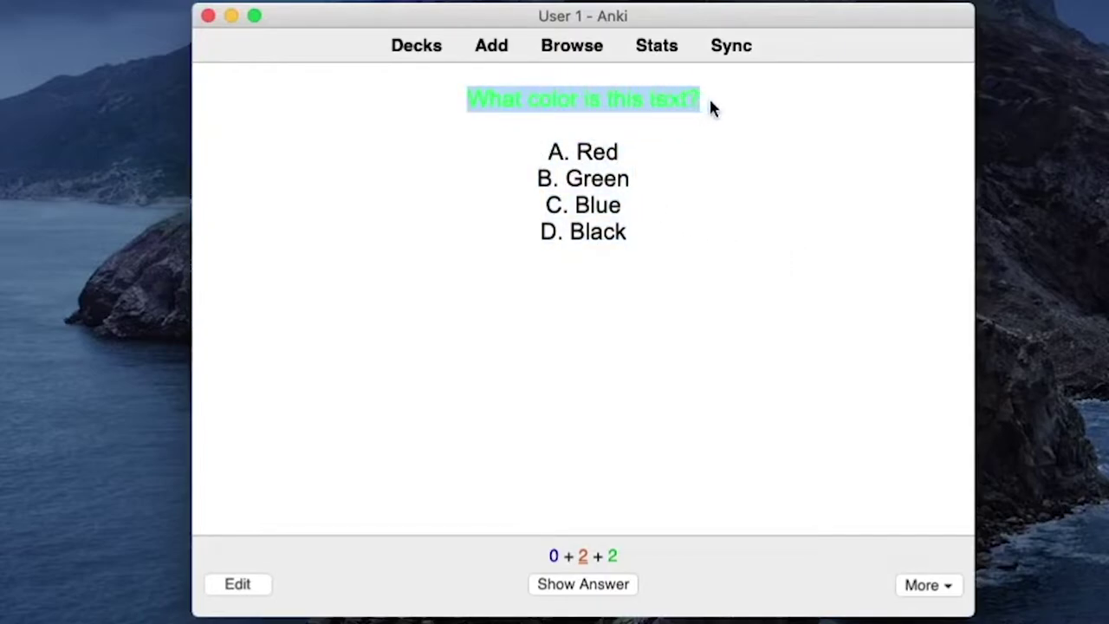
pyautogui.click(687, 158)
pyautogui.moveTo(535, 179); pyautogui.dragTo(630, 178)
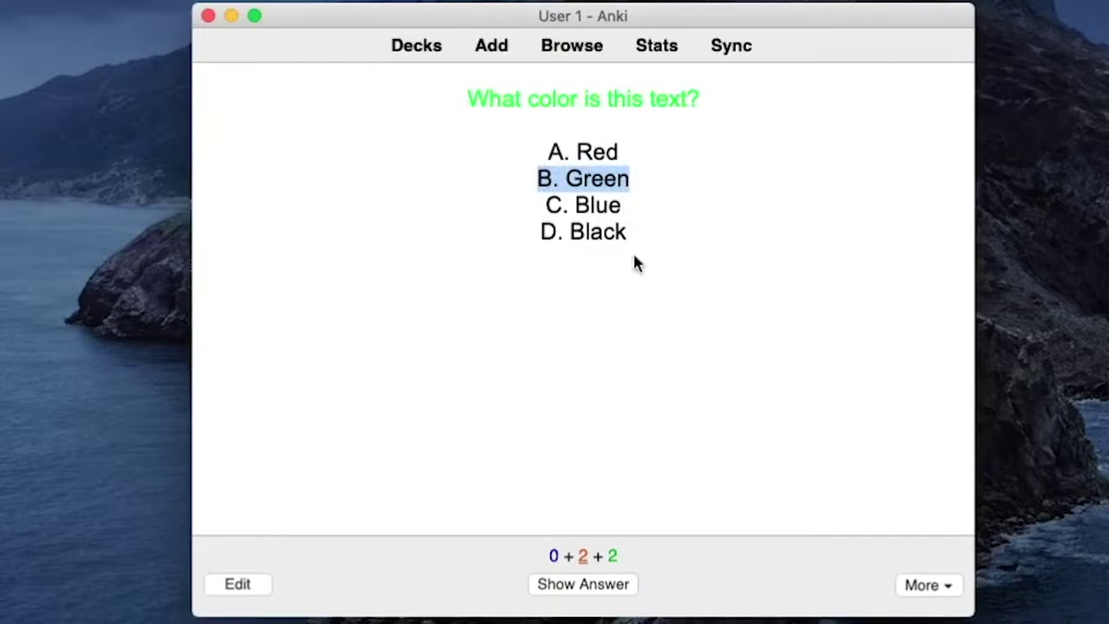
# Reveal the answer Green, check the <10m interval, and rate the card to reach the blue-text question.
pyautogui.click(605, 587)
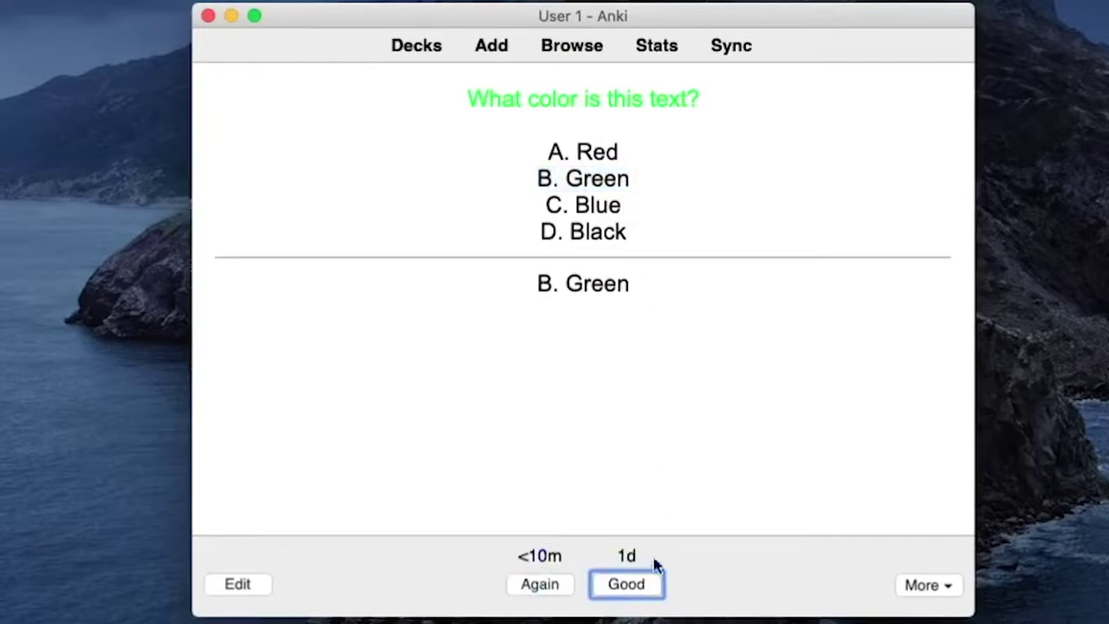
pyautogui.moveTo(634, 288); pyautogui.dragTo(561, 286)
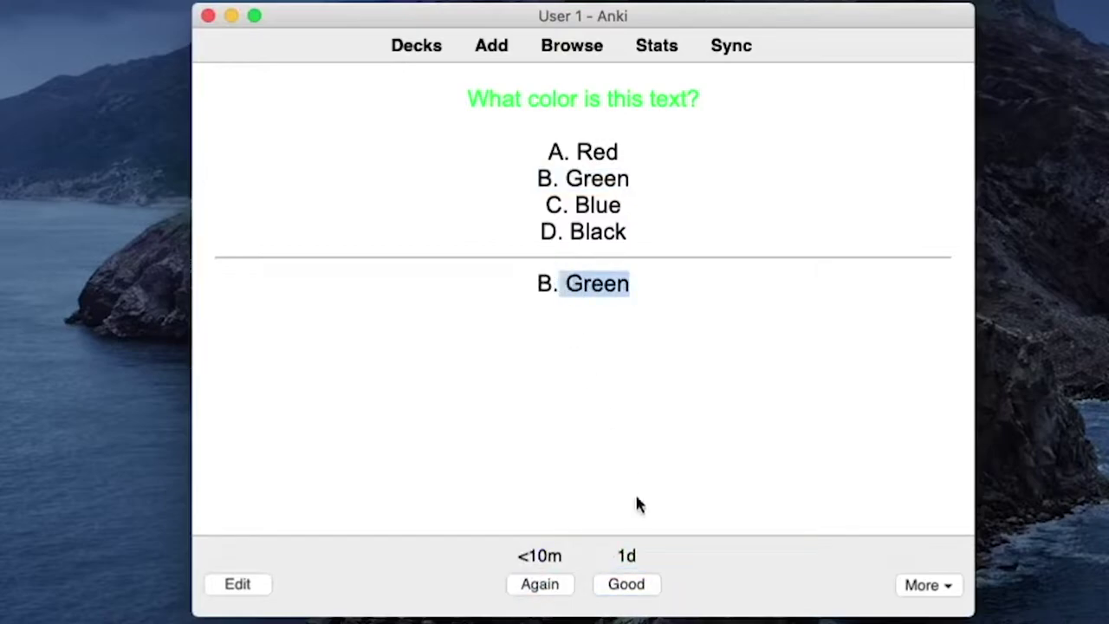
pyautogui.click(630, 586)
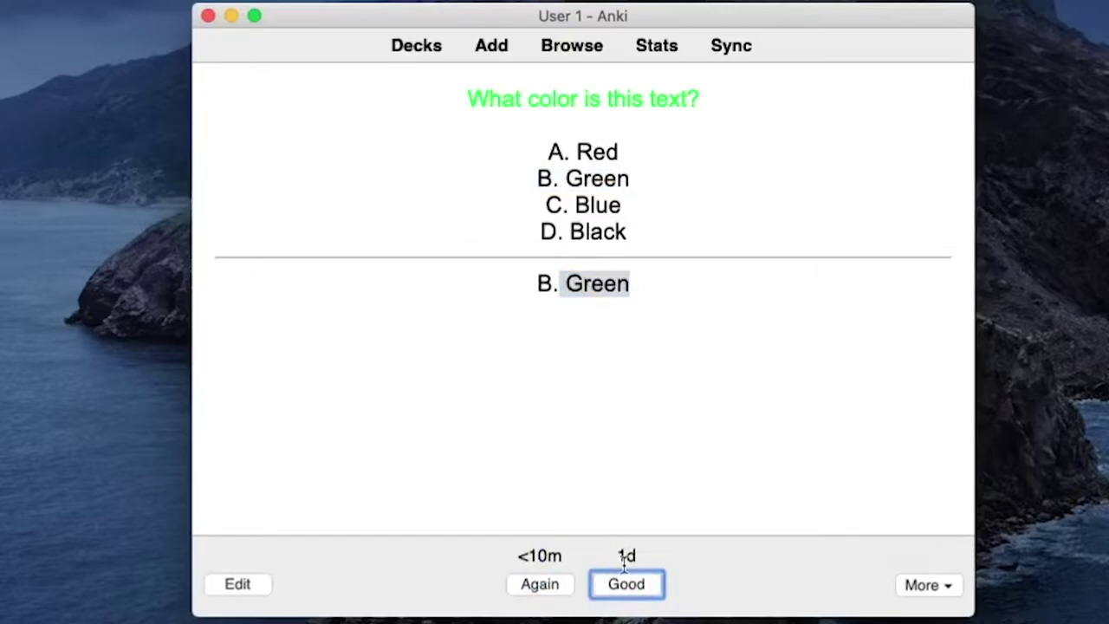
pyautogui.moveTo(631, 288); pyautogui.dragTo(551, 288)
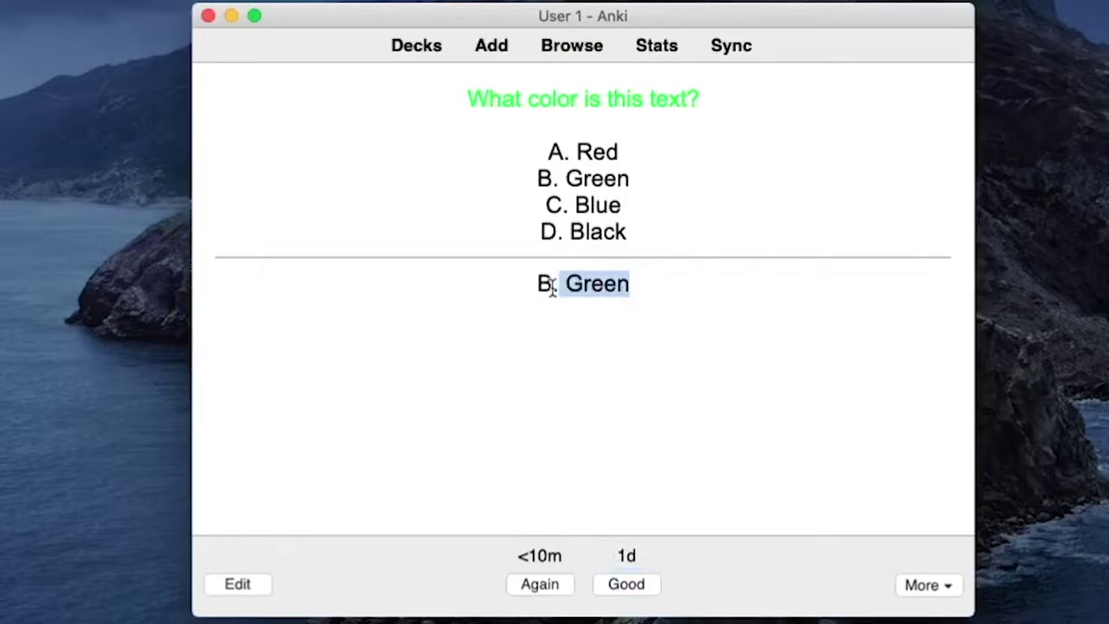
pyautogui.click(551, 586)
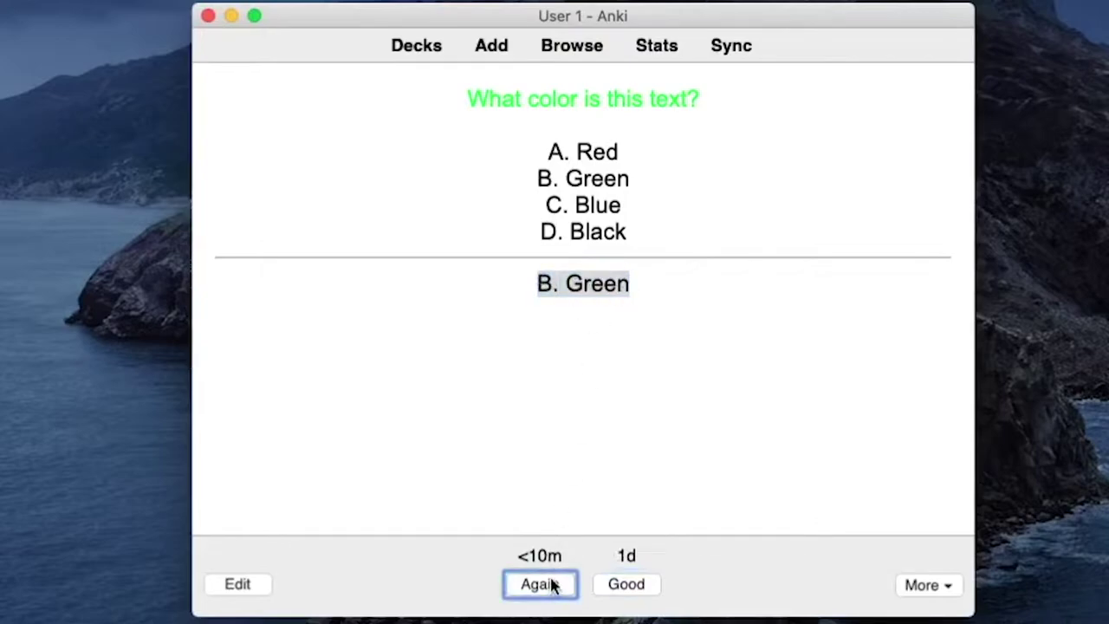
pyautogui.moveTo(520, 556); pyautogui.dragTo(565, 557)
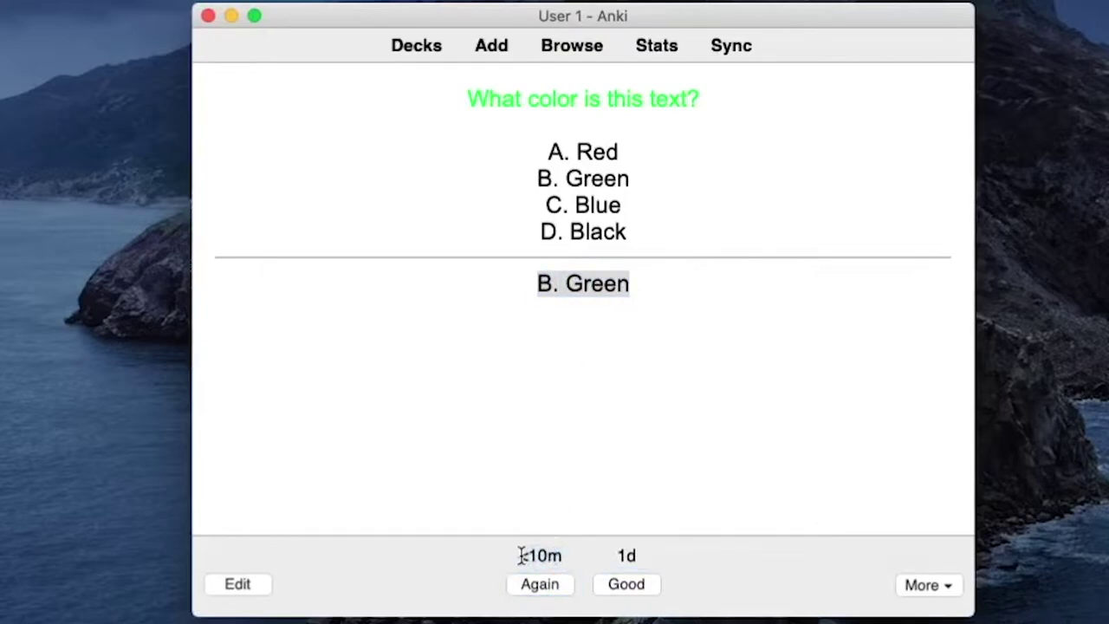
pyautogui.click(609, 590)
pyautogui.moveTo(459, 101); pyautogui.dragTo(694, 93)
# Reveal the second card's answer, C. Blue, and reread its question.
pyautogui.click(609, 596)
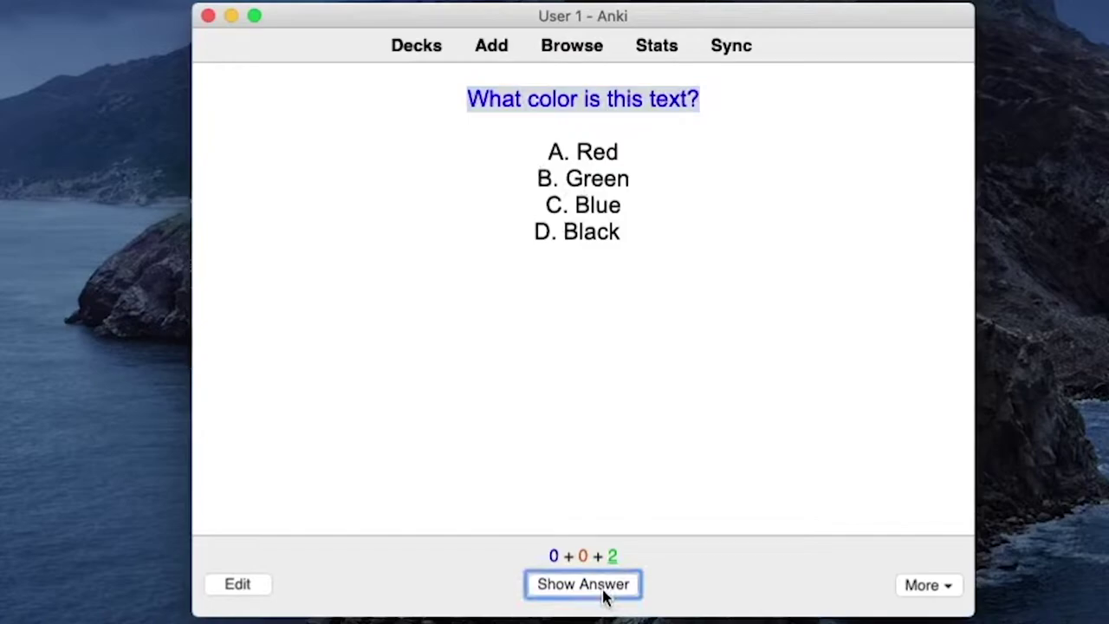
pyautogui.click(624, 217)
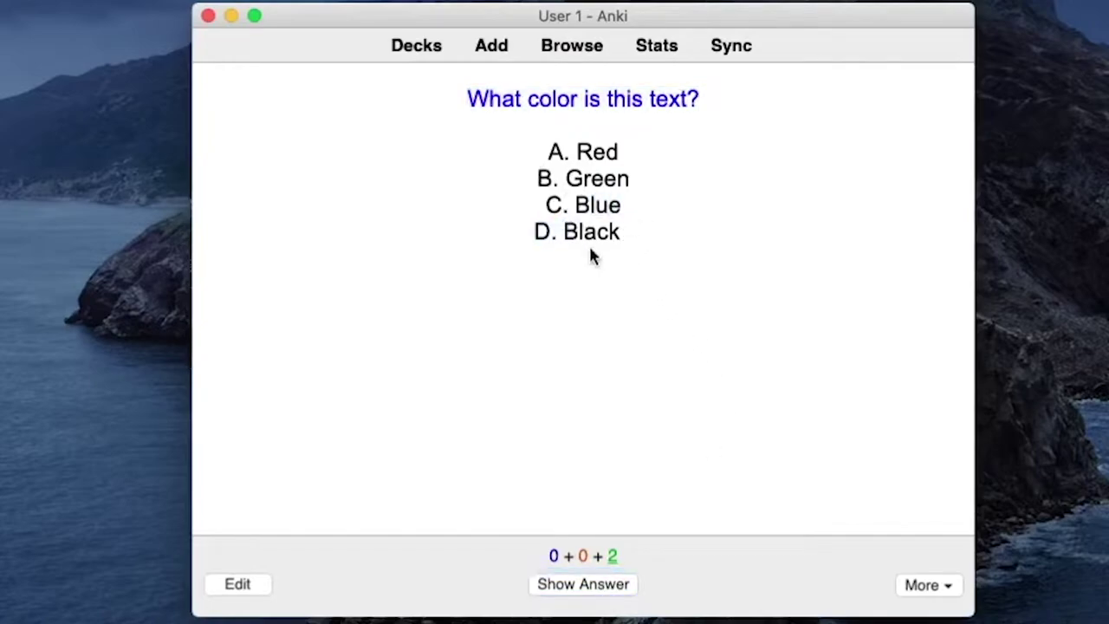
pyautogui.click(604, 592)
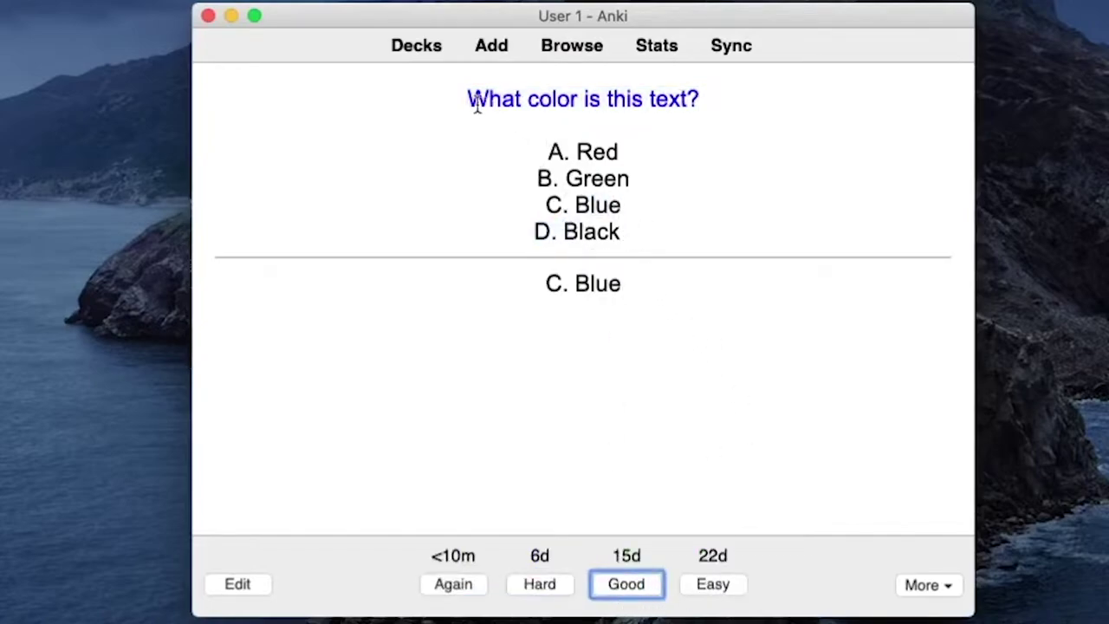
pyautogui.moveTo(468, 101); pyautogui.dragTo(564, 451)
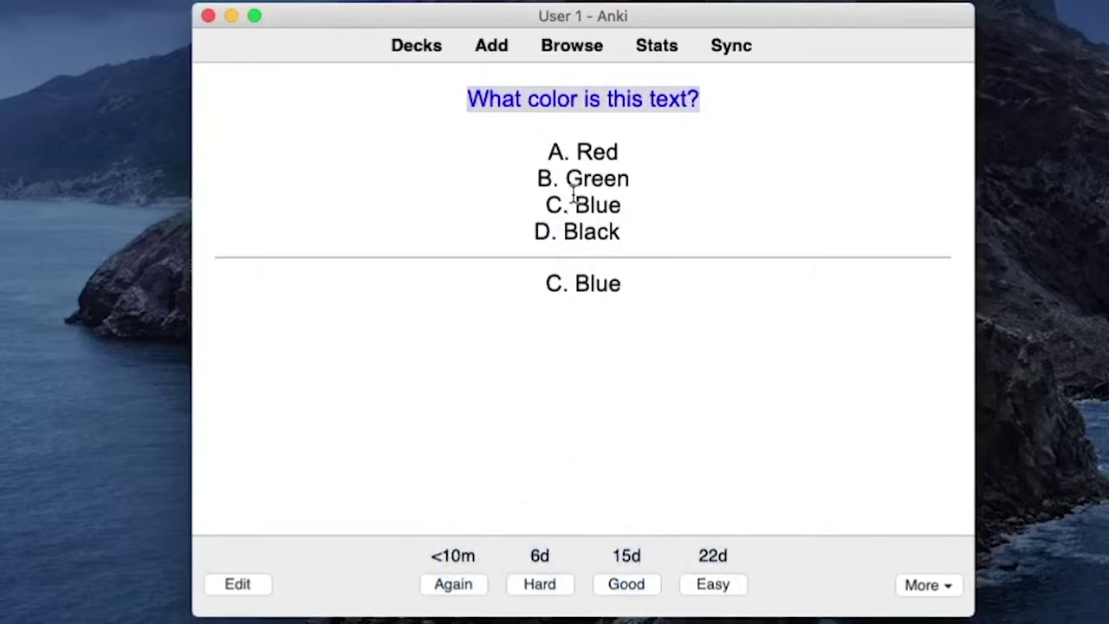
pyautogui.click(489, 101)
pyautogui.moveTo(468, 101); pyautogui.dragTo(708, 106)
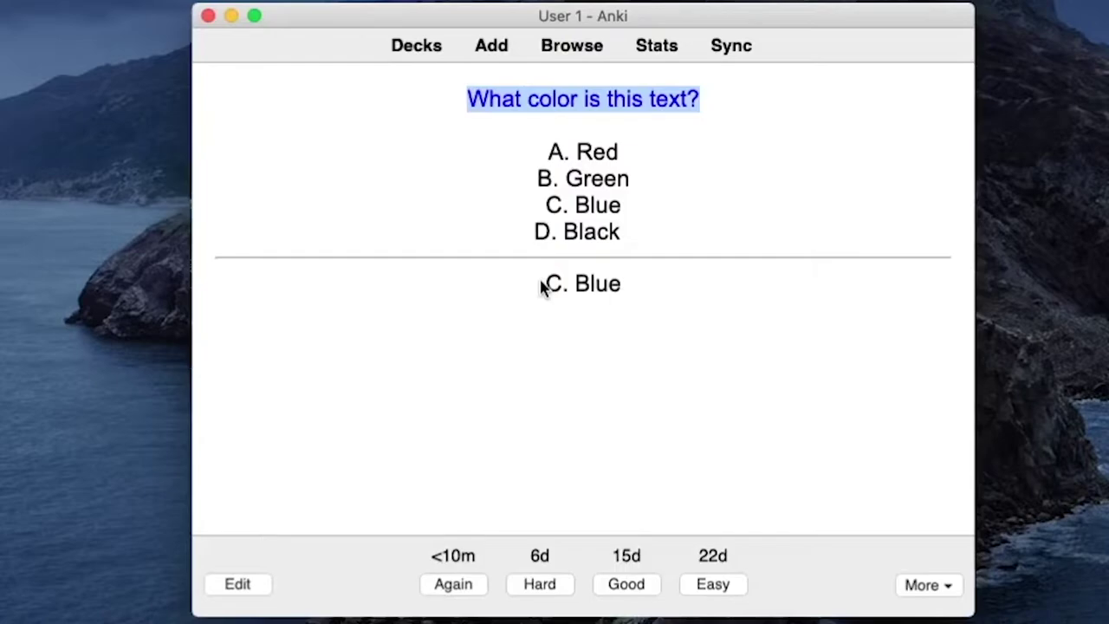
# Compare the review intervals and rate the blue-text card Easy.
pyautogui.moveTo(646, 554); pyautogui.dragTo(621, 554)
pyautogui.click(698, 555)
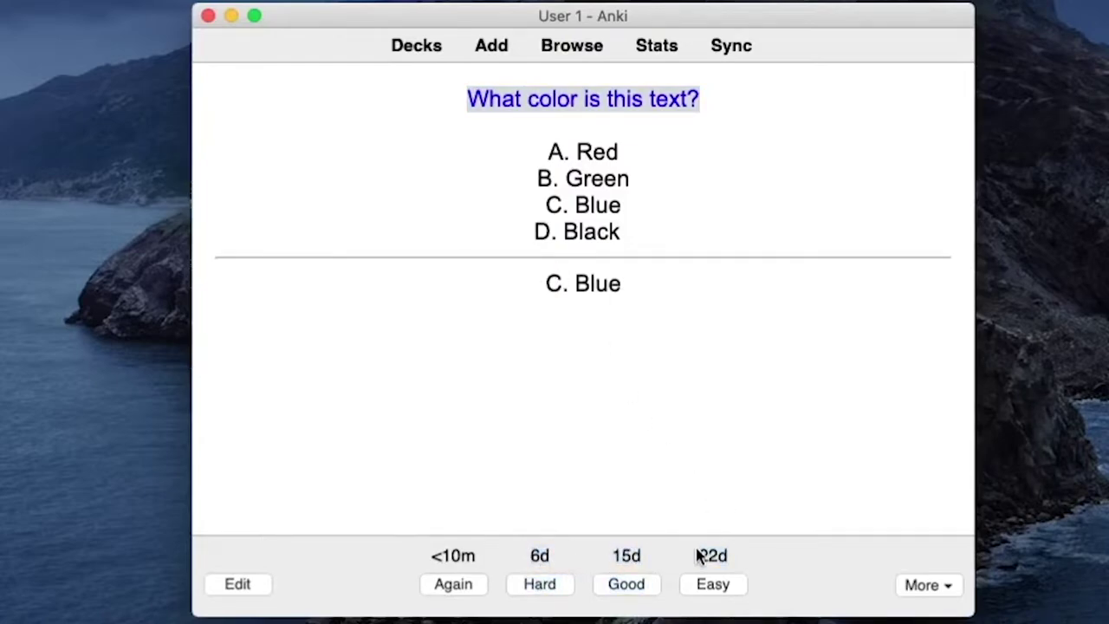
pyautogui.click(455, 587)
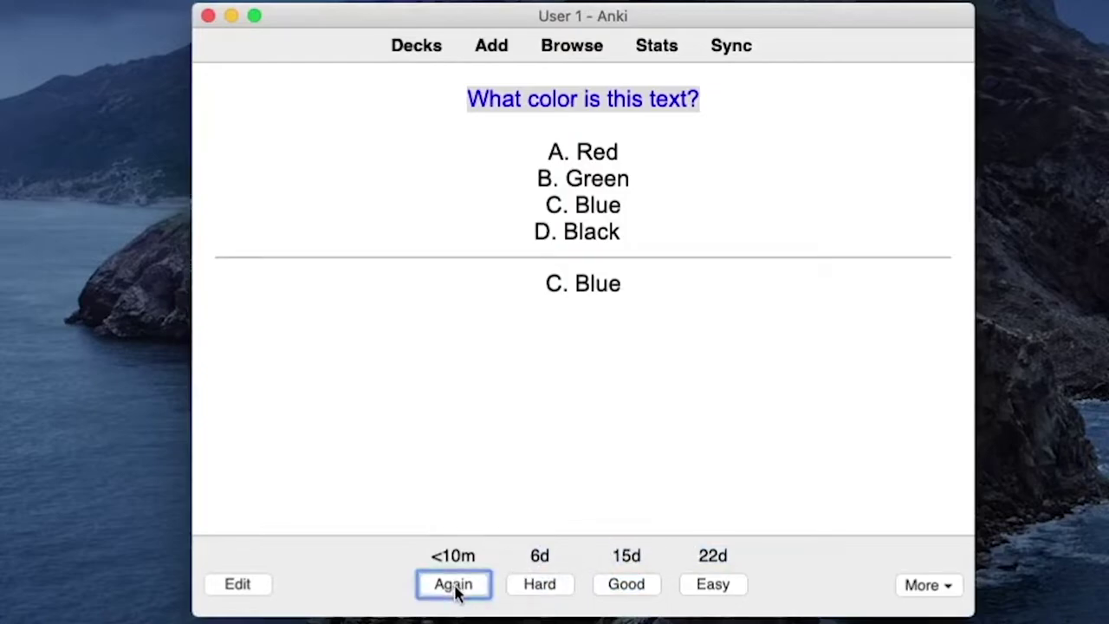
pyautogui.click(618, 178)
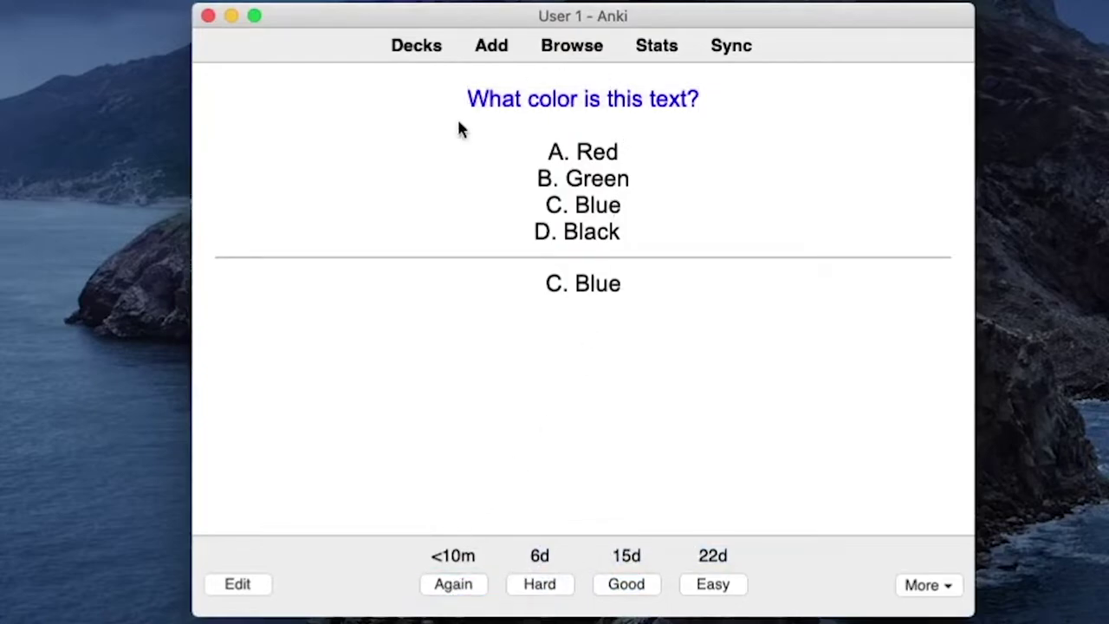
pyautogui.click(544, 584)
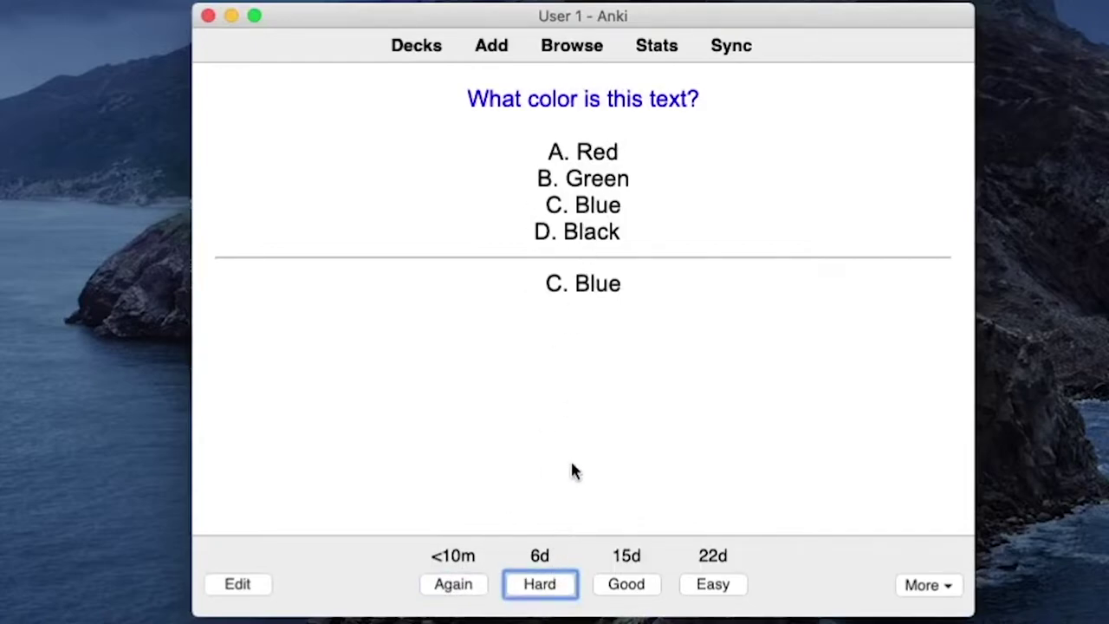
pyautogui.click(704, 584)
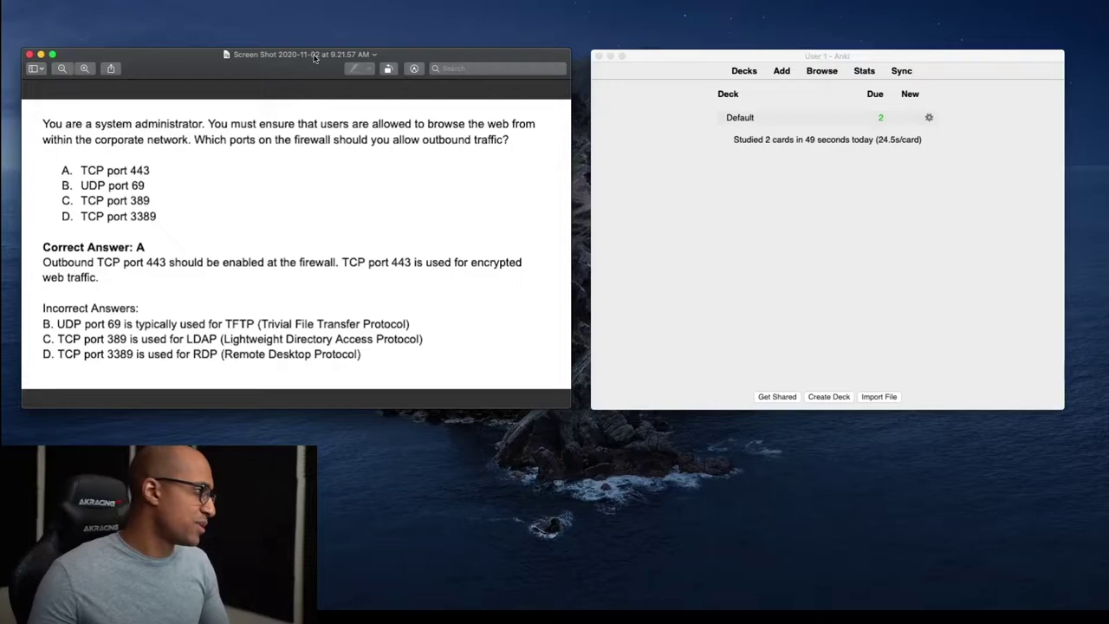
# Bring Anki beside the Preview screenshot and open the Default deck overview.
pyautogui.moveTo(704, 57); pyautogui.dragTo(705, 59)
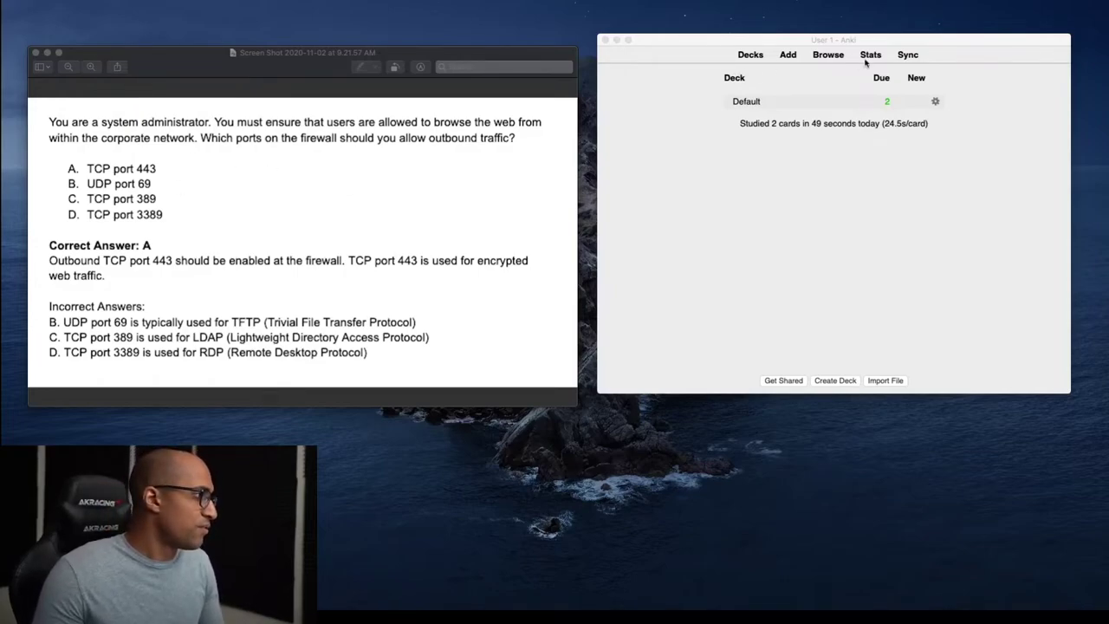
pyautogui.click(752, 103)
pyautogui.click(752, 104)
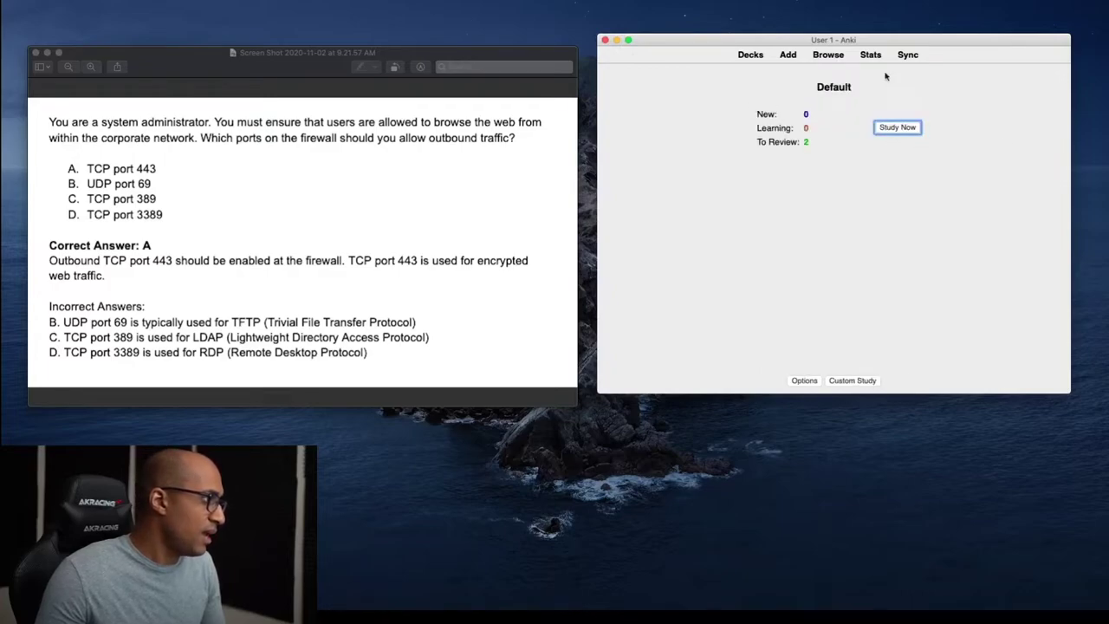
# Add a card 'UDP port ___ is typically used for TFTP' with back '69'.
pyautogui.click(788, 55)
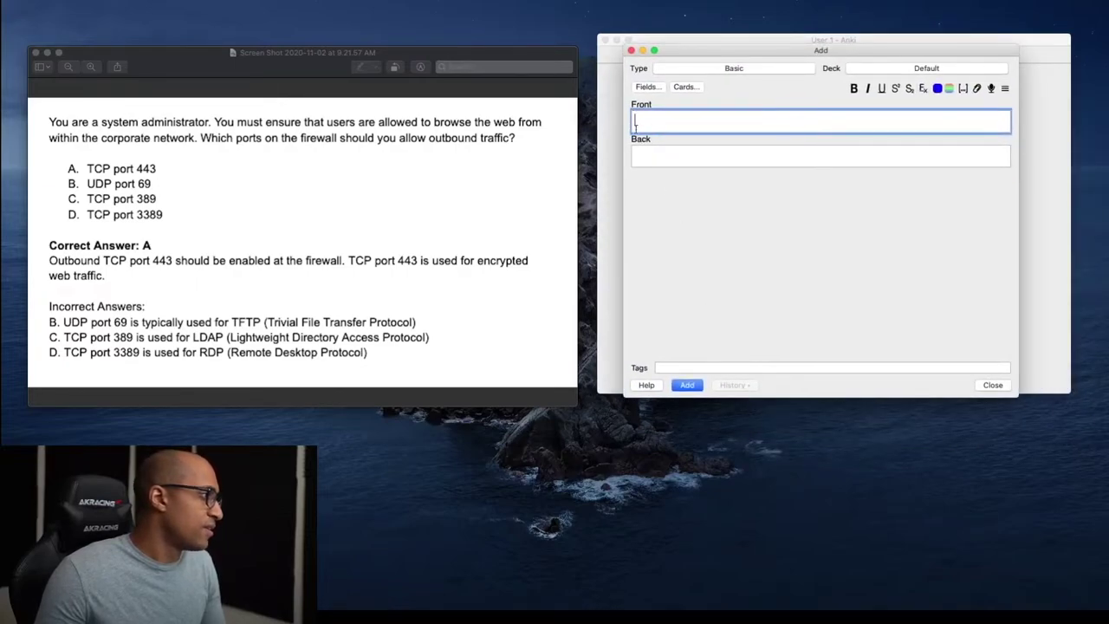
pyautogui.click(395, 323)
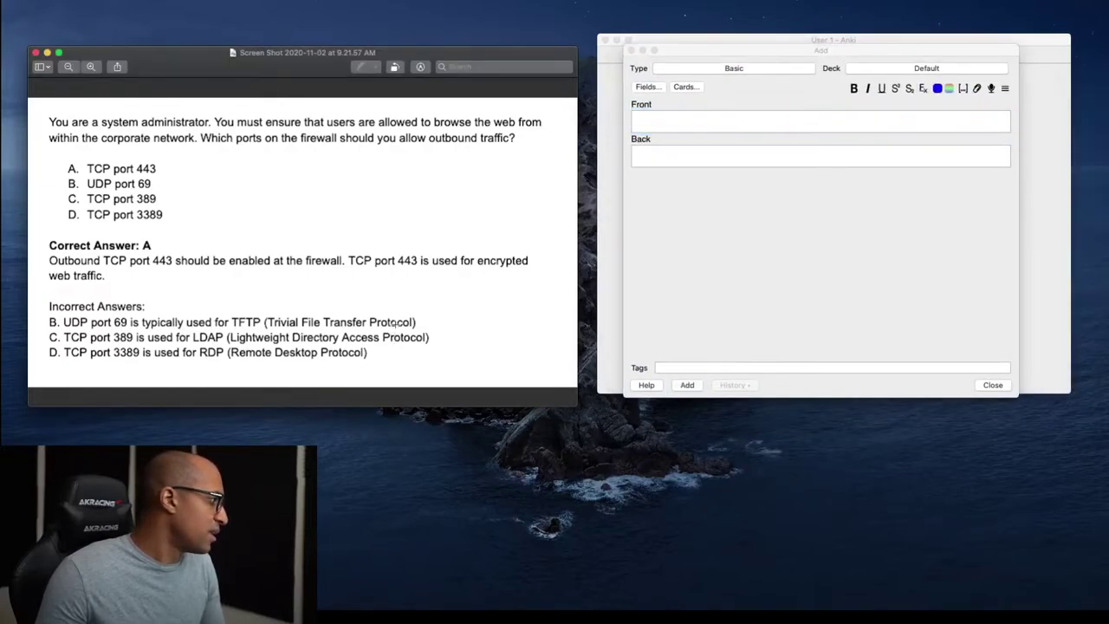
pyautogui.click(675, 120)
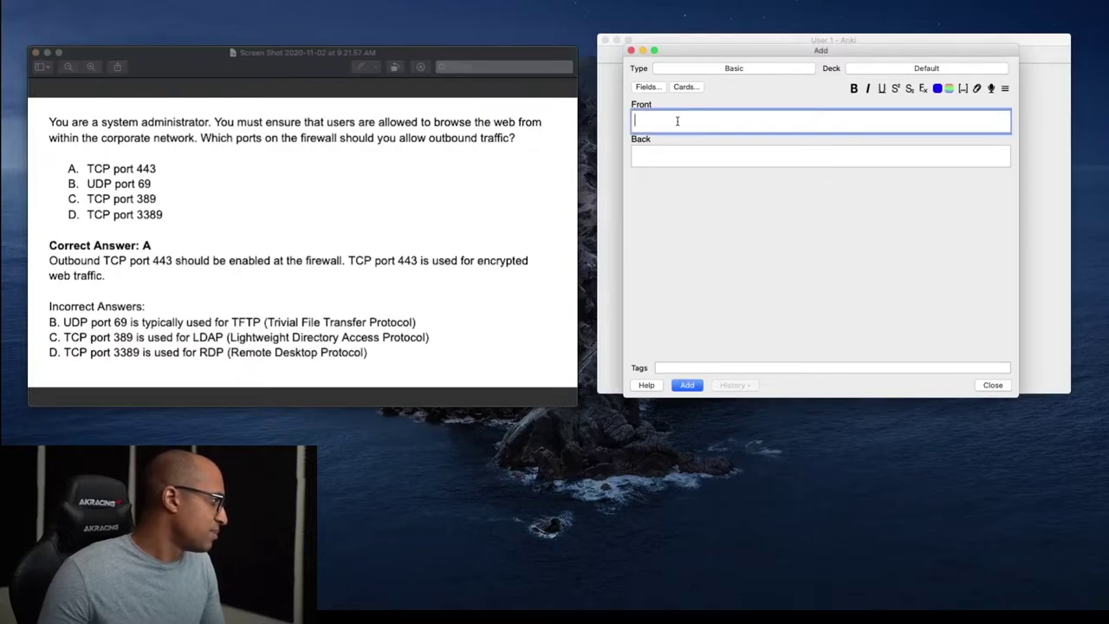
pyautogui.write('UDP port ___ is ')
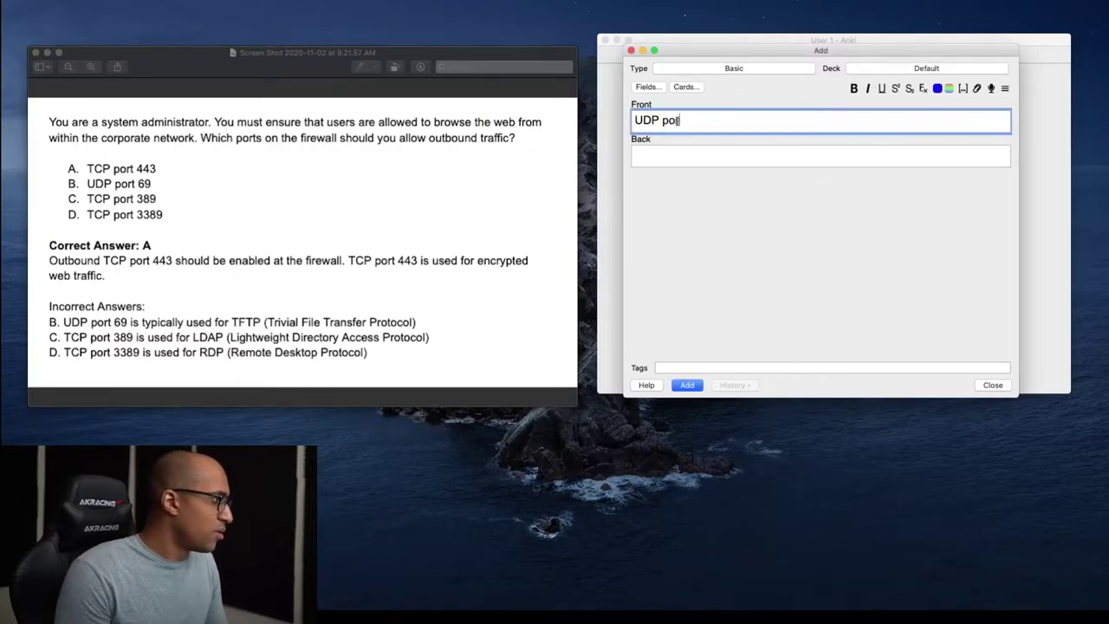
pyautogui.write('typically ')
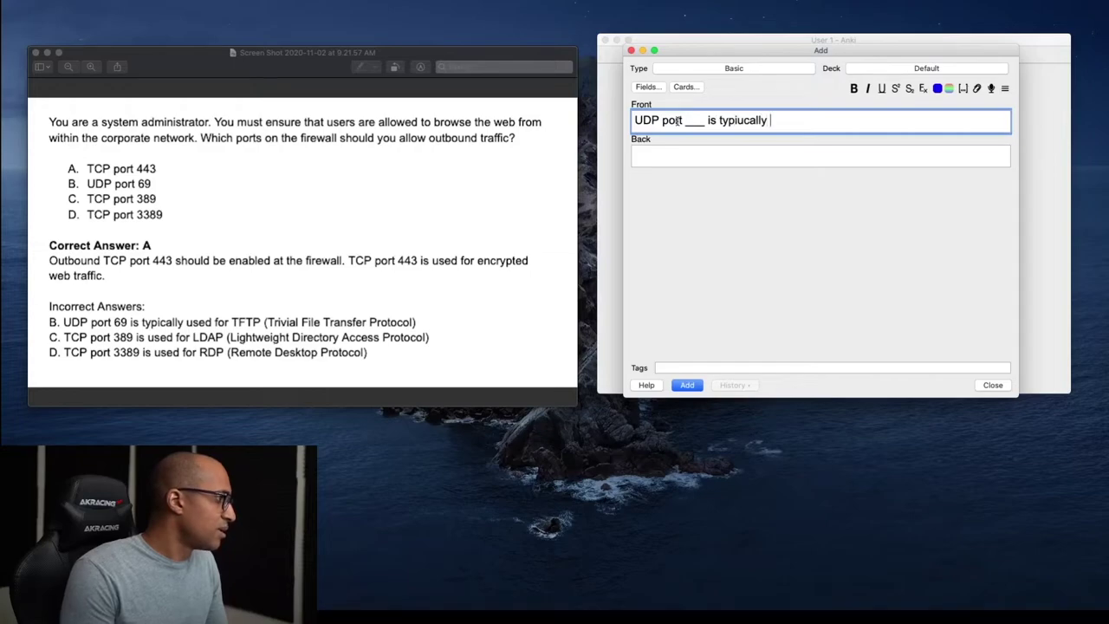
pyautogui.write('used for TFTP.')
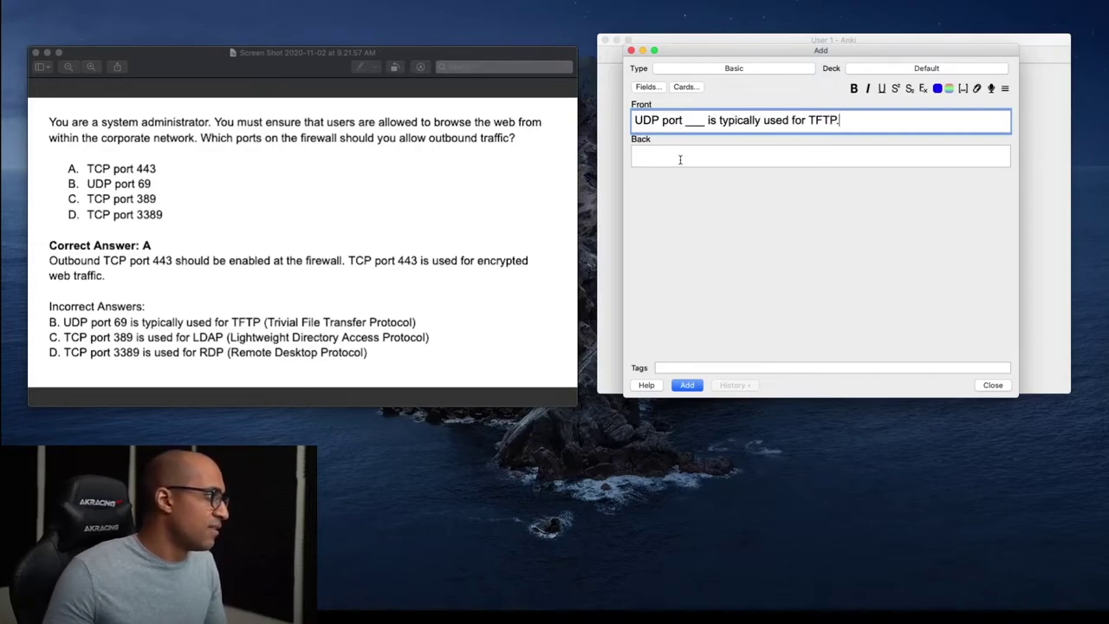
pyautogui.click(680, 160)
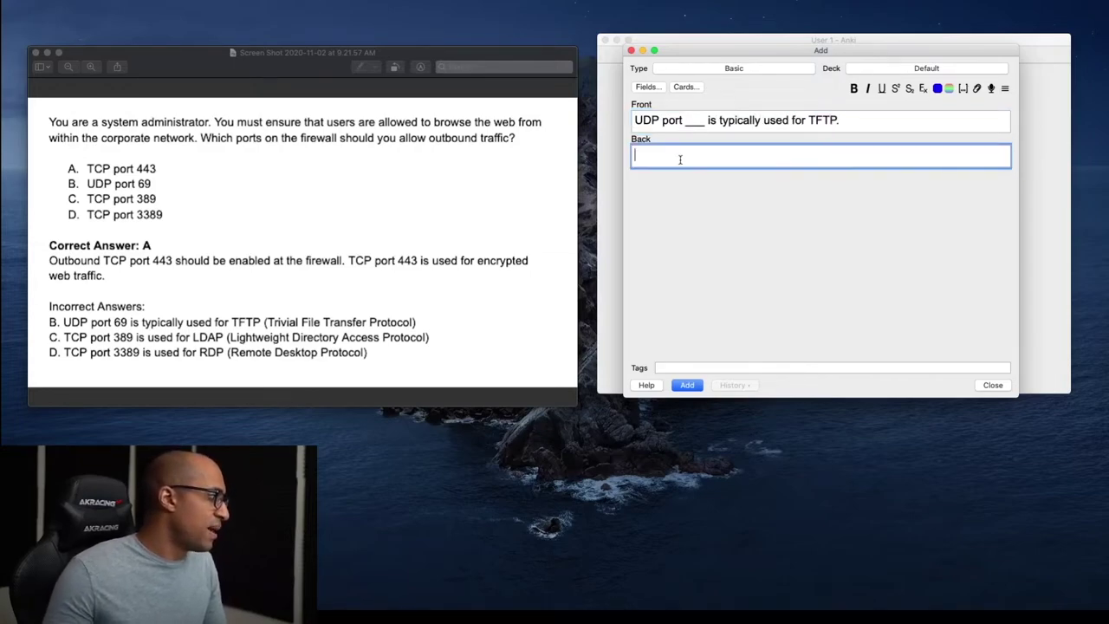
pyautogui.write('69')
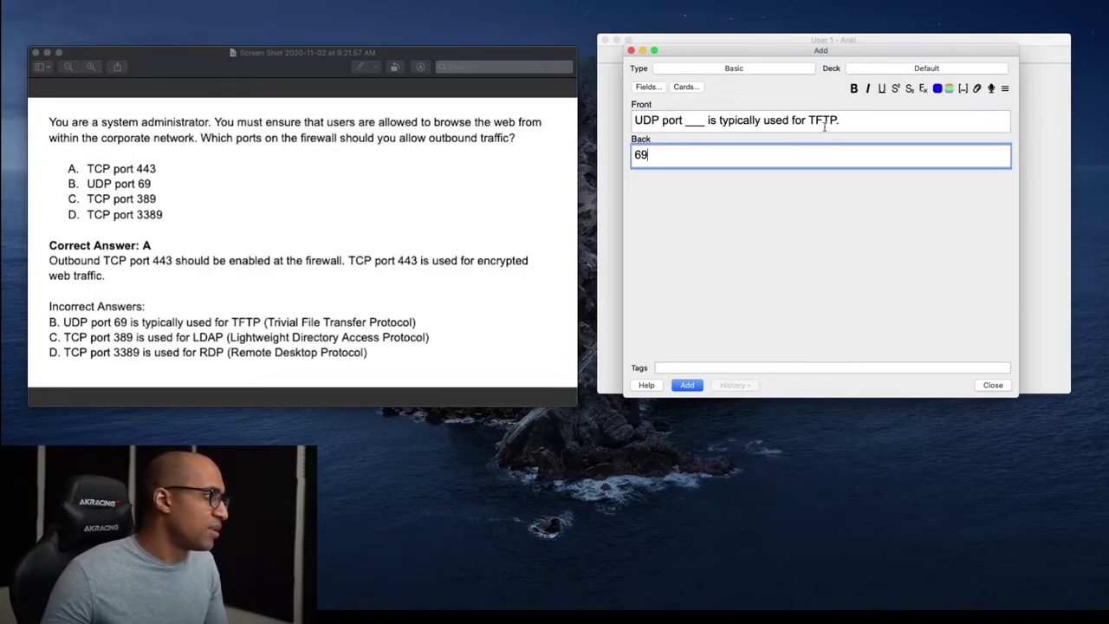
pyautogui.click(688, 386)
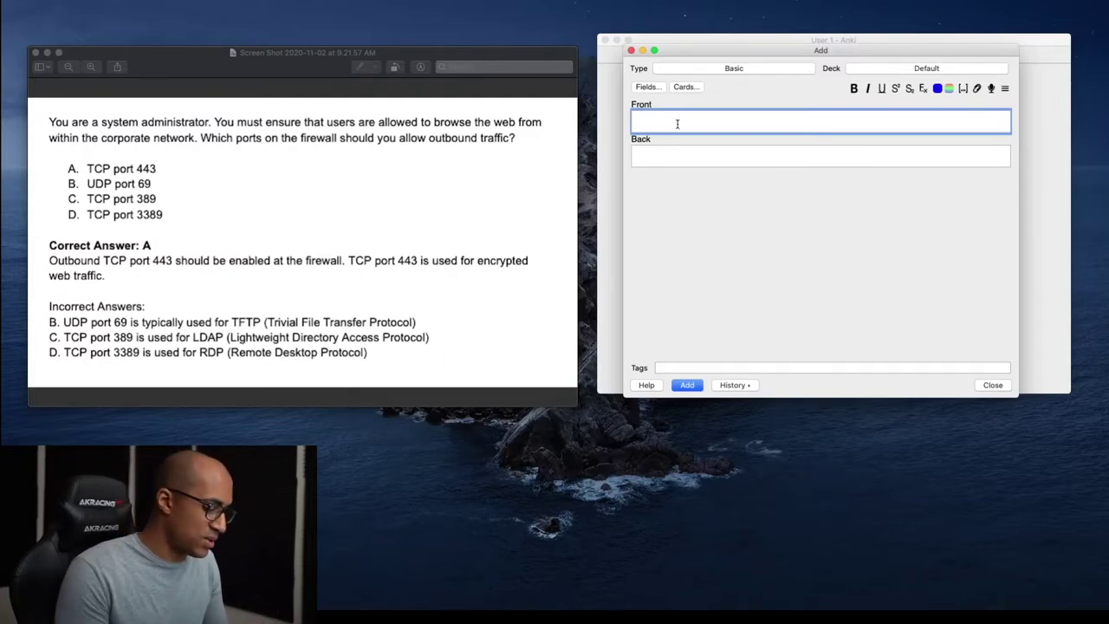
# Add a card 'TCP port ___ is used for RDP.' with back '3389'.
pyautogui.write('TCP port ___')
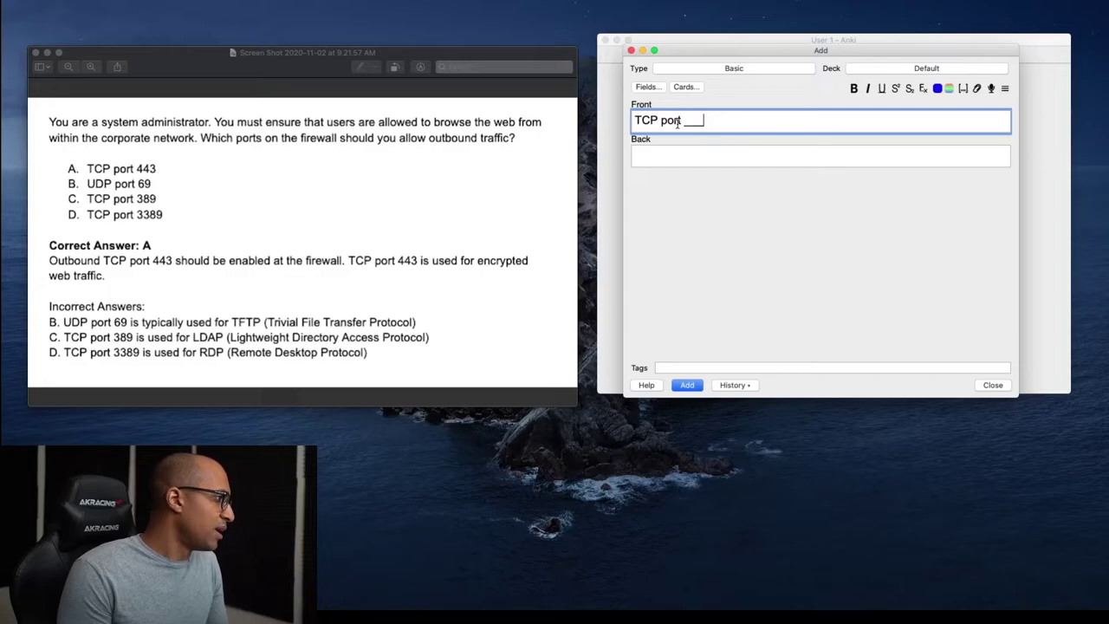
pyautogui.write(' is used for RDP')
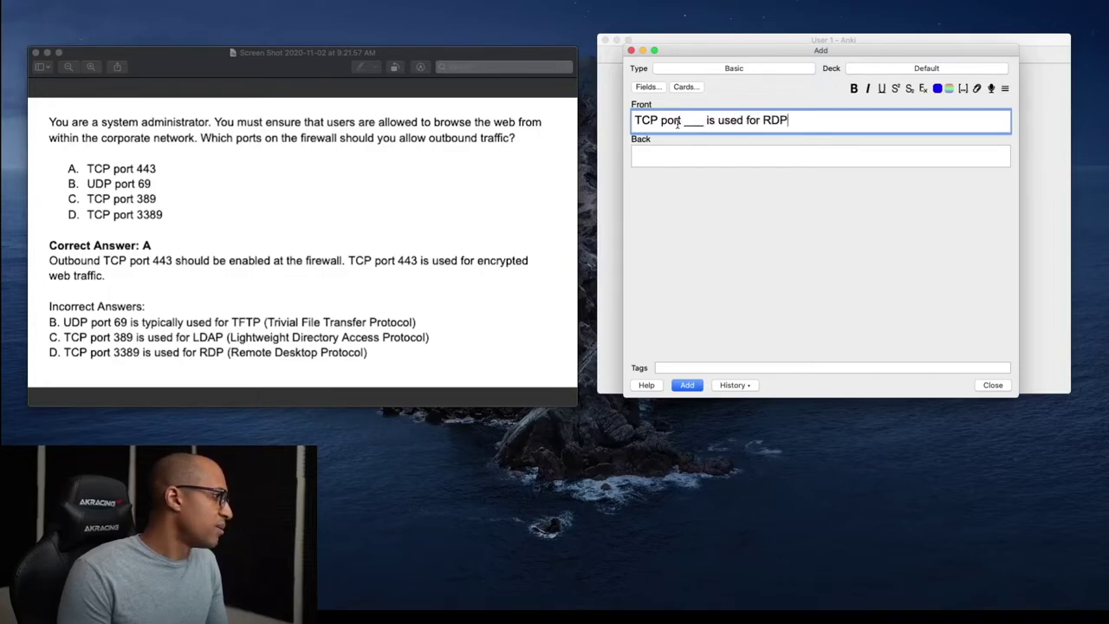
pyautogui.write('.')
pyautogui.press('Tab')
pyautogui.write('3389')
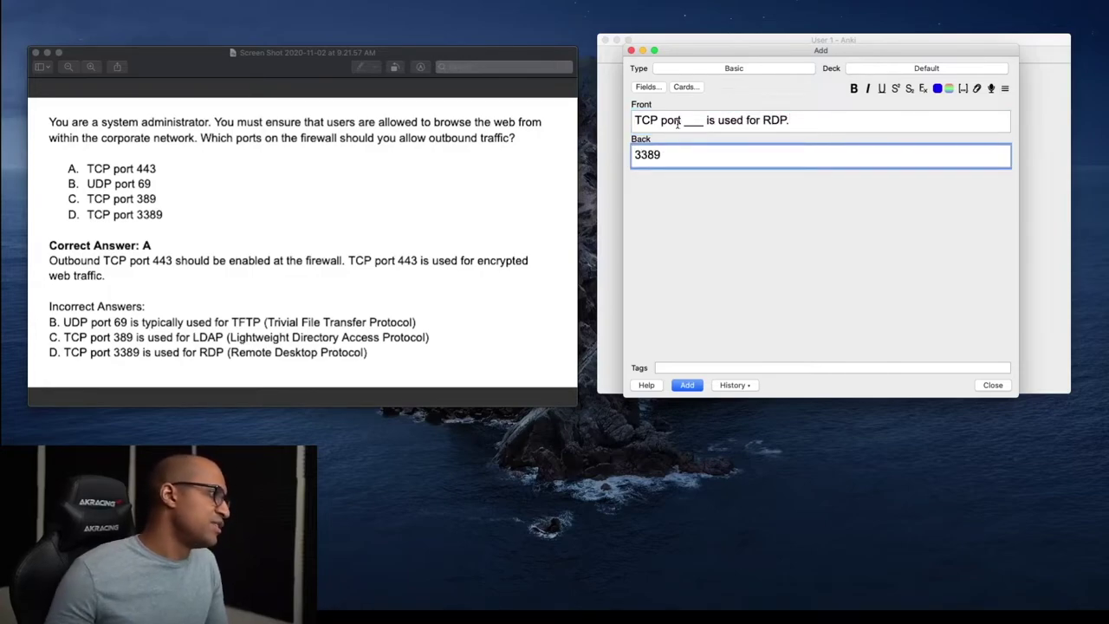
pyautogui.click(686, 386)
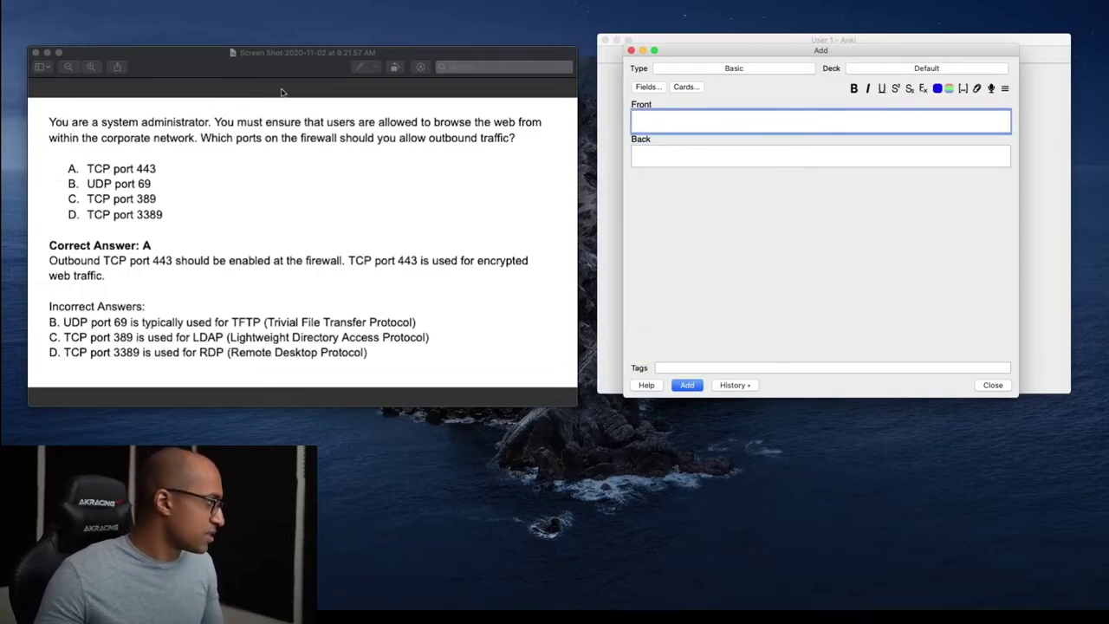
# Add a card with the firewall question screenshot on front and its answer block on back.
pyautogui.press('super+shift+4')
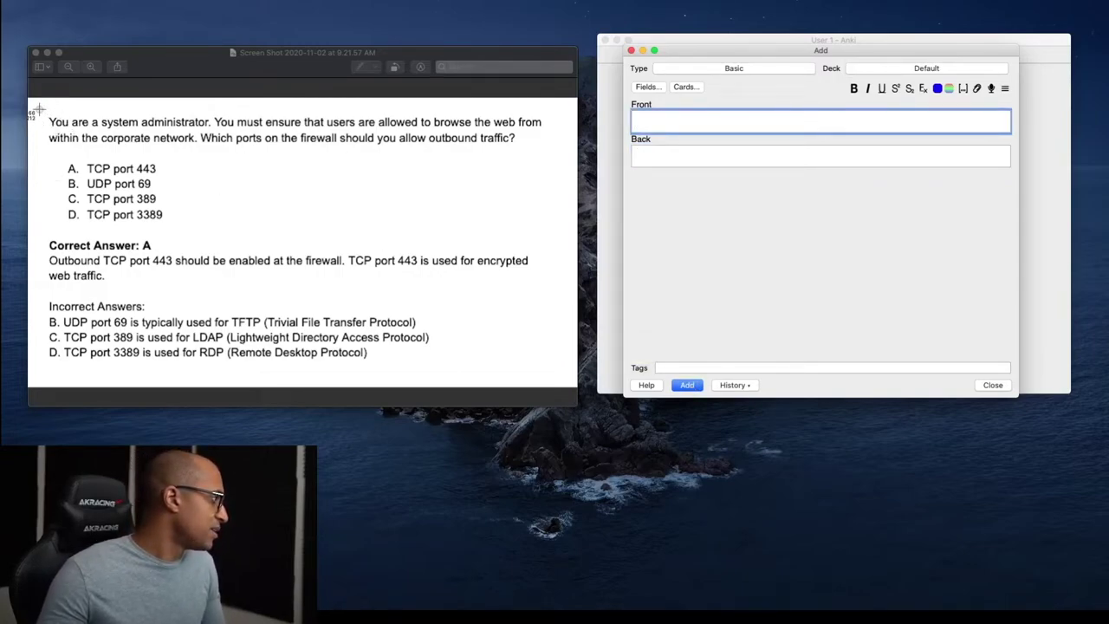
pyautogui.moveTo(40, 109); pyautogui.dragTo(557, 234)
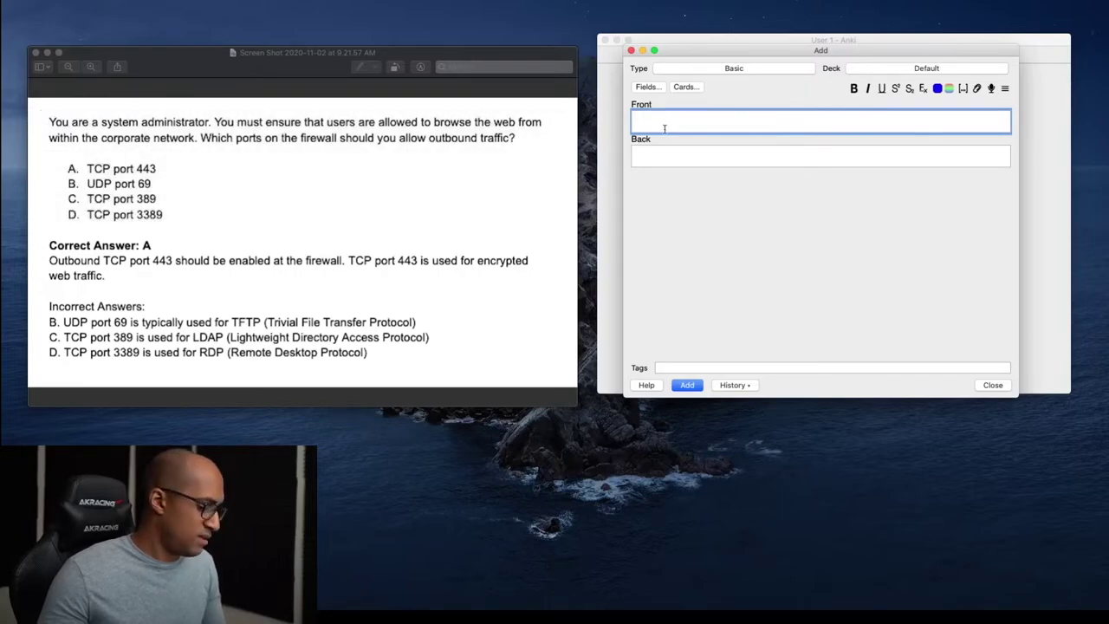
pyautogui.press('super+v')
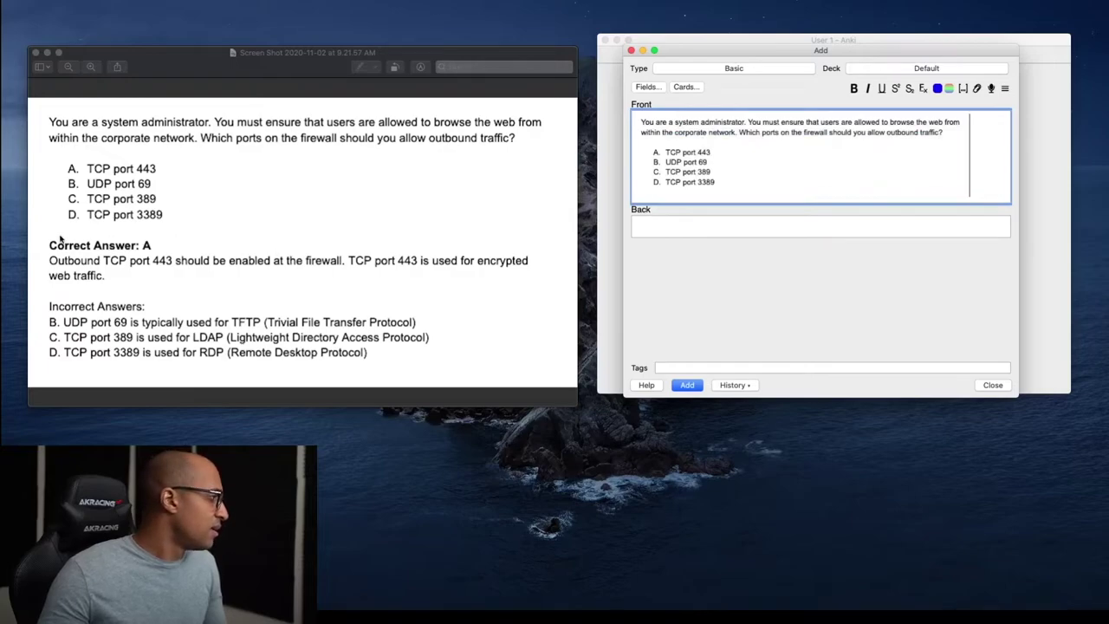
pyautogui.press('ctrl+shift+super+4')
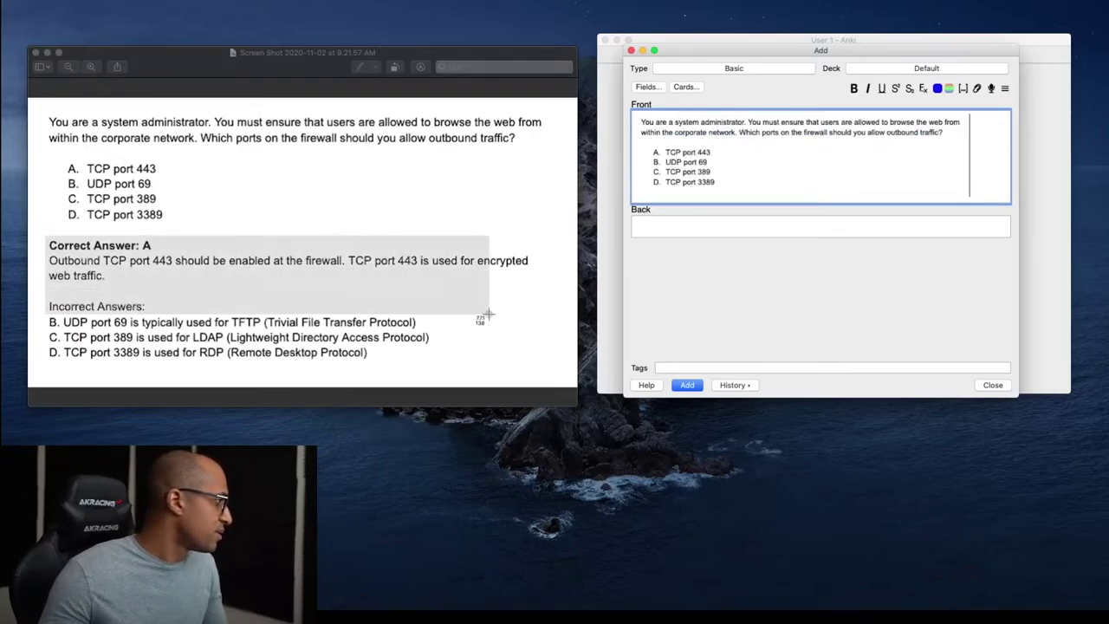
pyautogui.moveTo(488, 314); pyautogui.dragTo(547, 376)
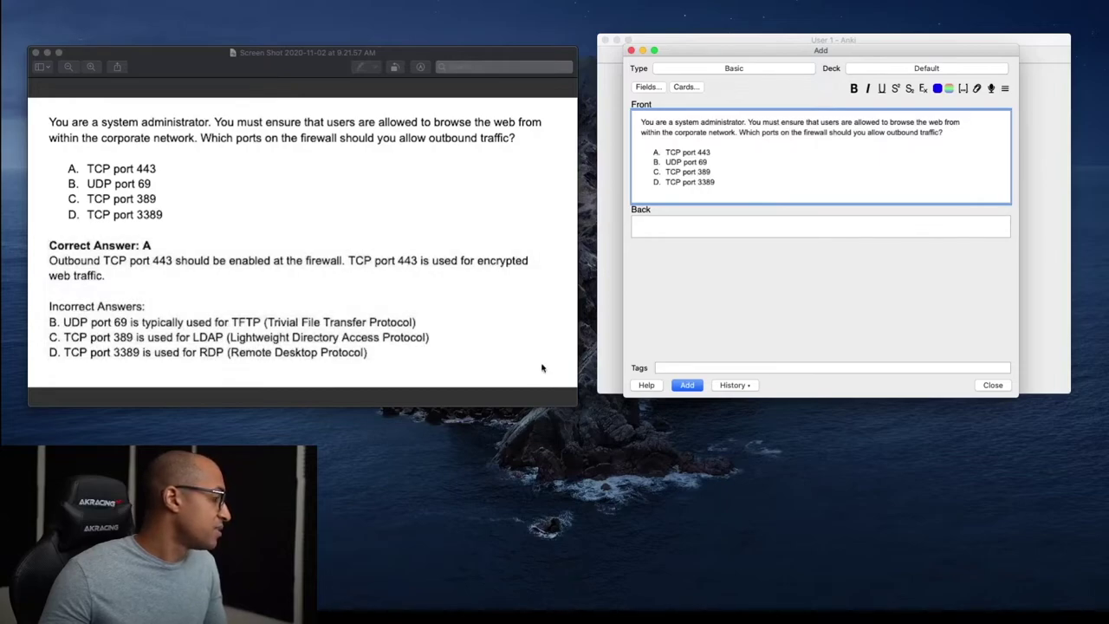
pyautogui.click(691, 230)
pyautogui.press('super+v')
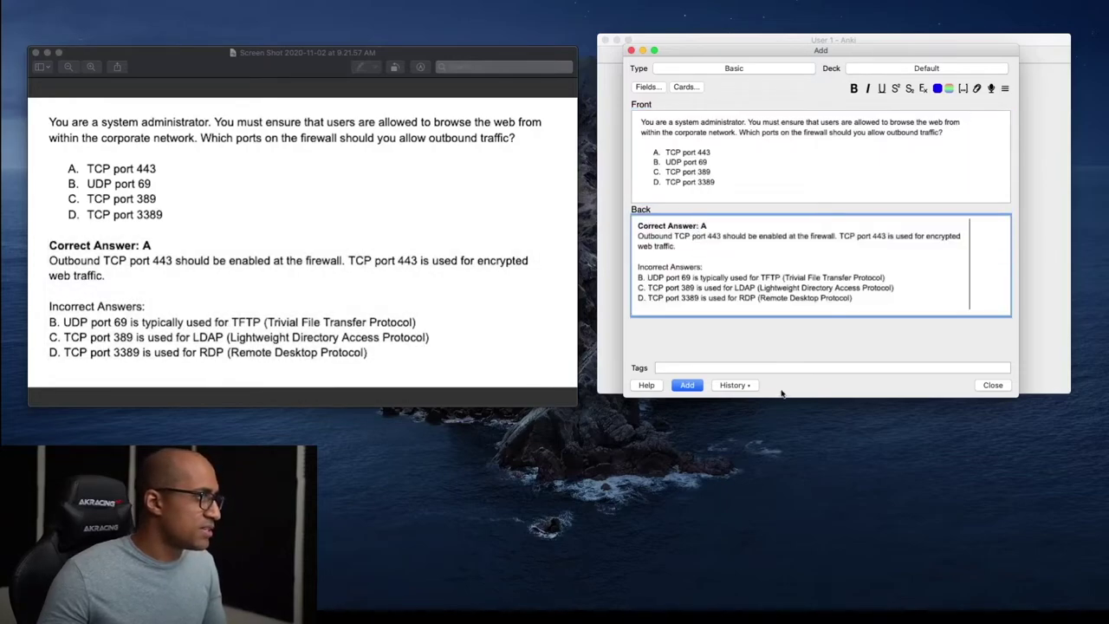
pyautogui.click(689, 386)
# Start reviewing the Default deck, rating the colour card Easy and then the next card.
pyautogui.press('Escape')
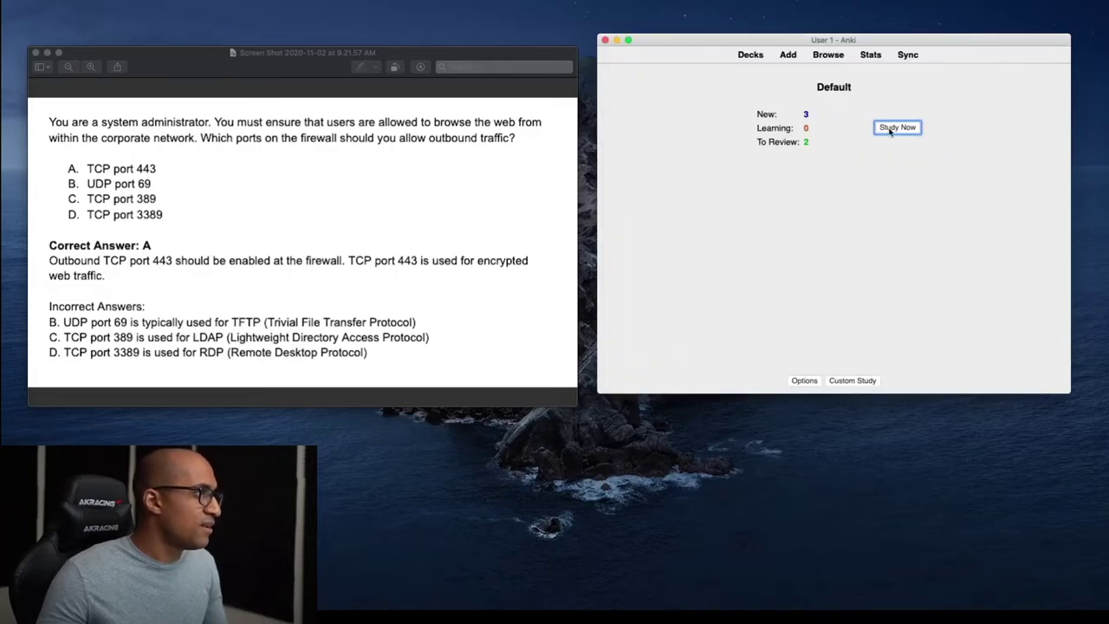
pyautogui.click(891, 131)
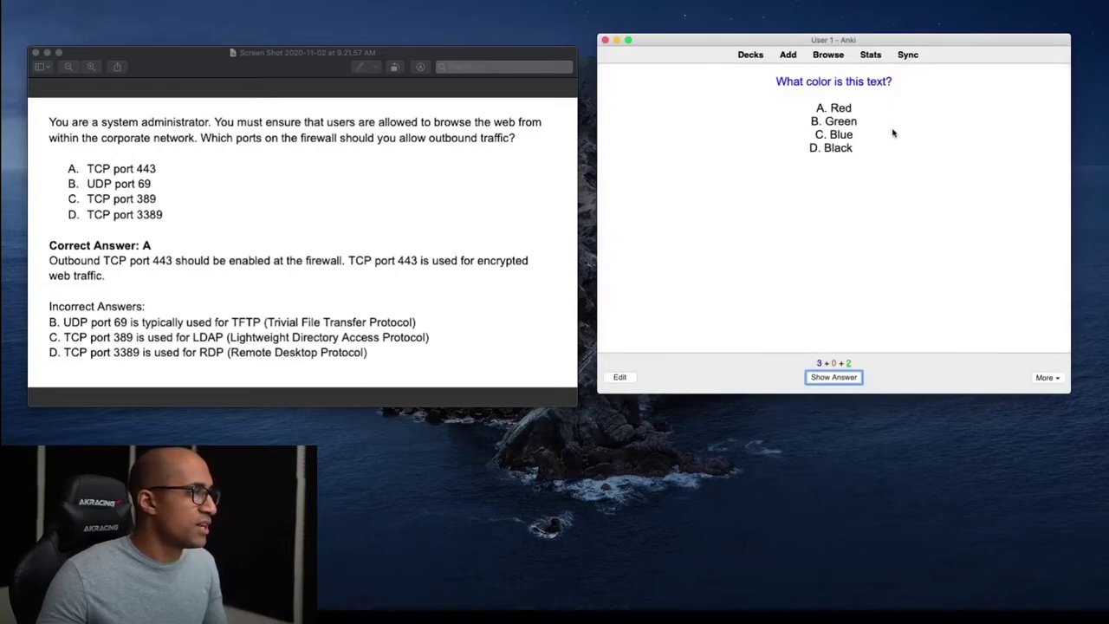
pyautogui.click(838, 381)
pyautogui.click(896, 379)
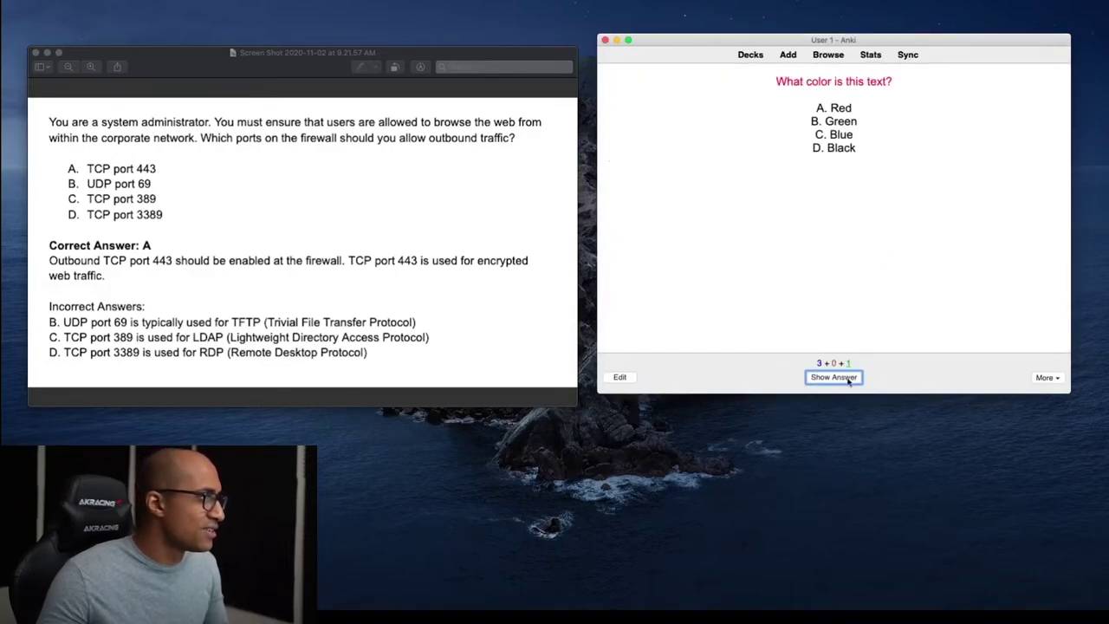
pyautogui.click(853, 381)
pyautogui.click(905, 379)
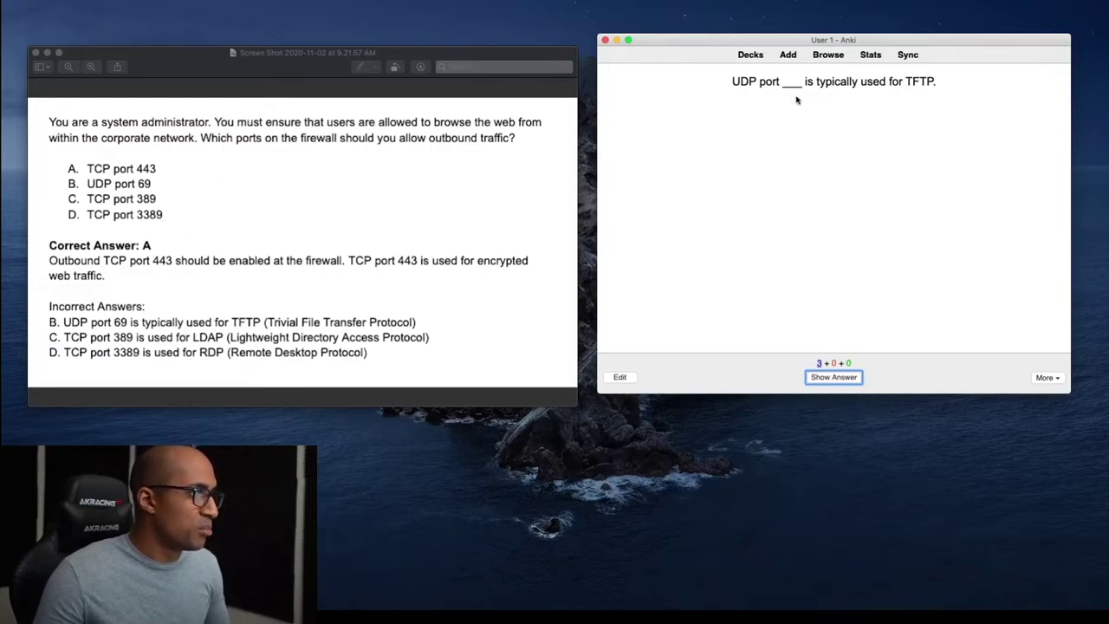
# Review and rate the TFTP and RDP port cards.
pyautogui.click(846, 379)
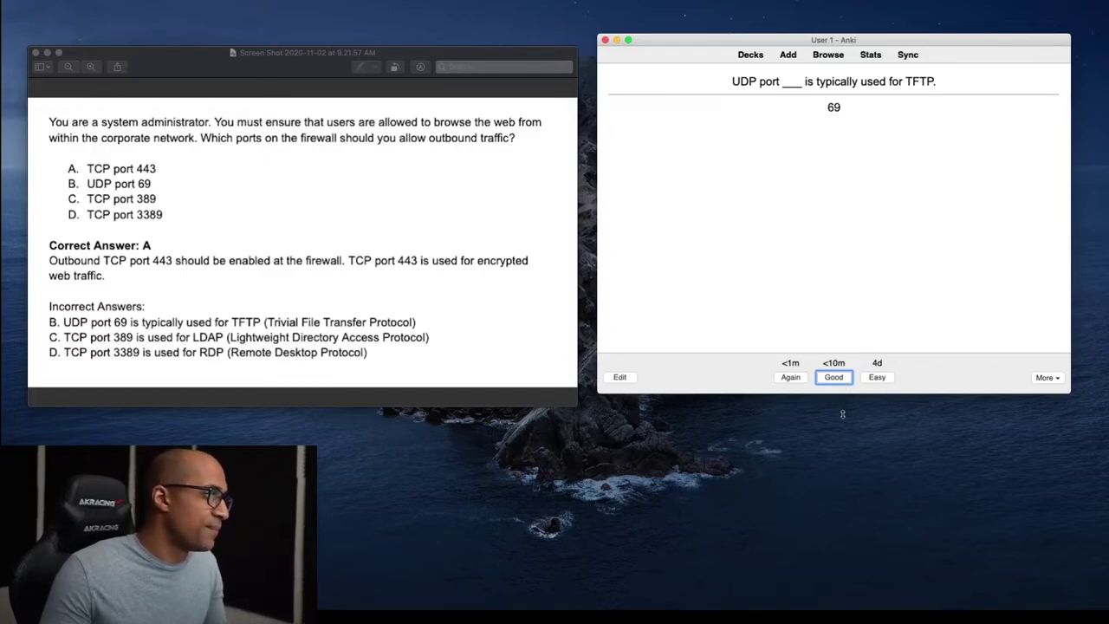
pyautogui.click(878, 377)
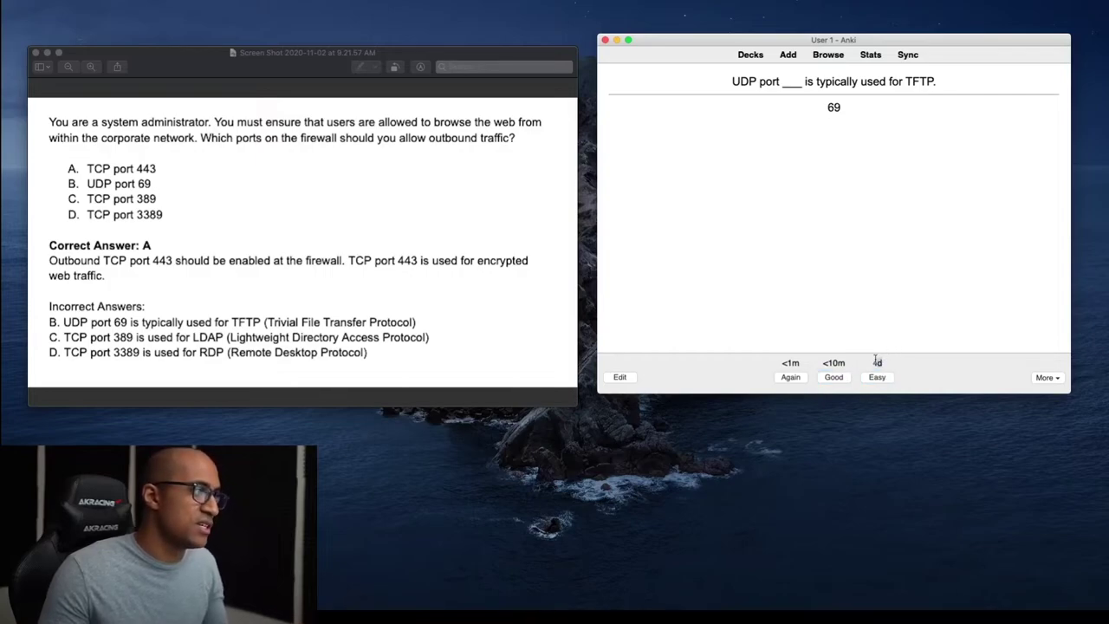
pyautogui.click(789, 378)
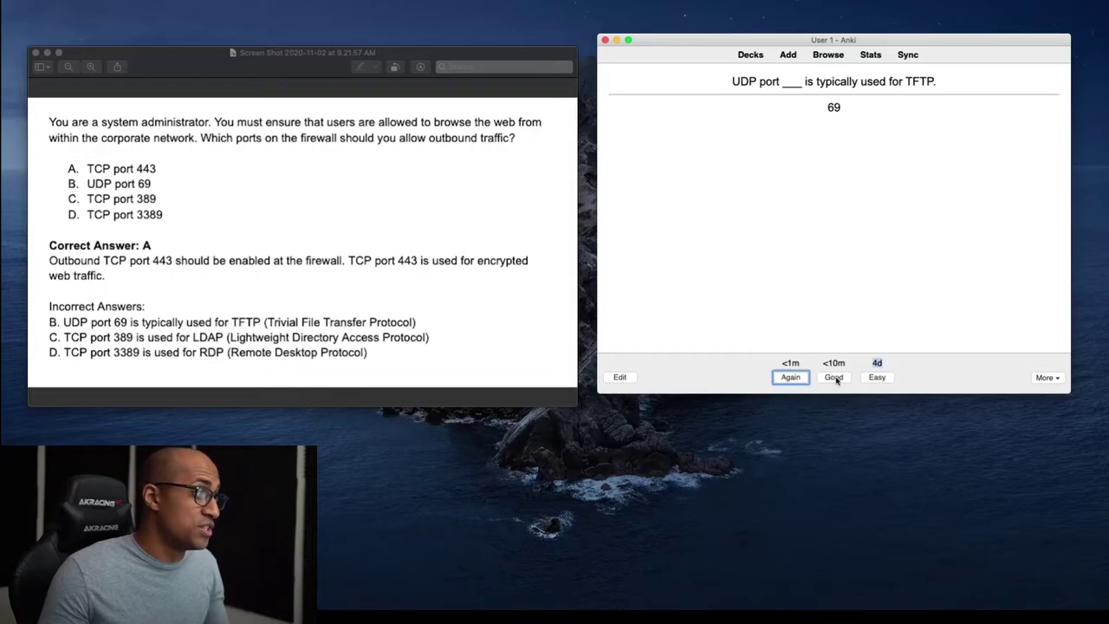
pyautogui.click(877, 378)
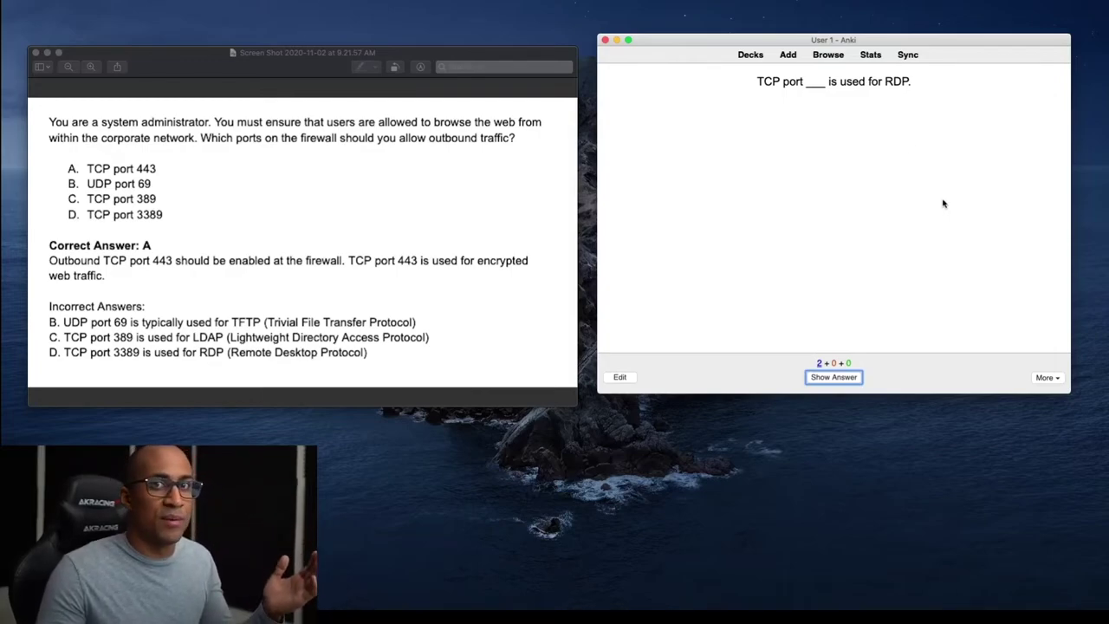
pyautogui.click(833, 378)
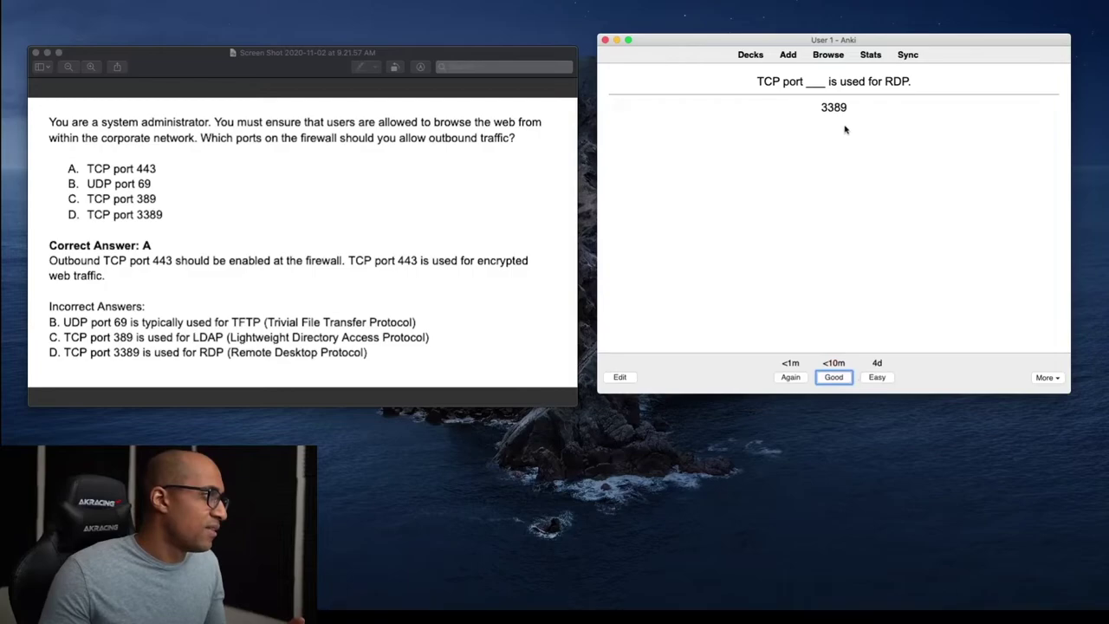
pyautogui.click(876, 379)
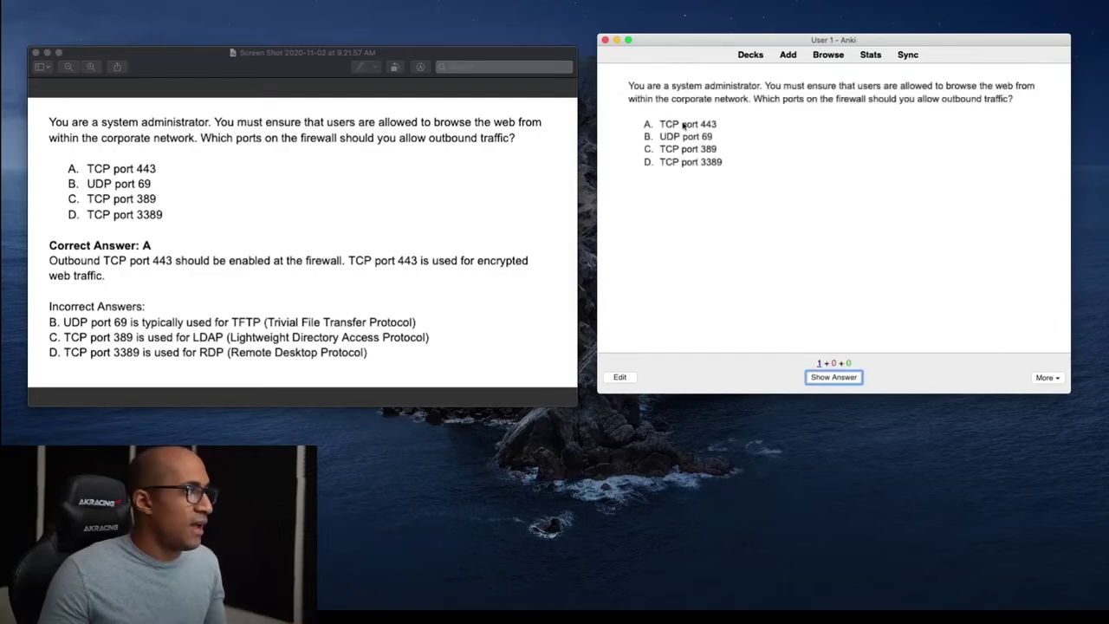
# Review the firewall ports question twice, rating it Good to finish the deck.
pyautogui.moveTo(695, 45); pyautogui.dragTo(694, 56)
pyautogui.moveTo(178, 105); pyautogui.dragTo(183, 109)
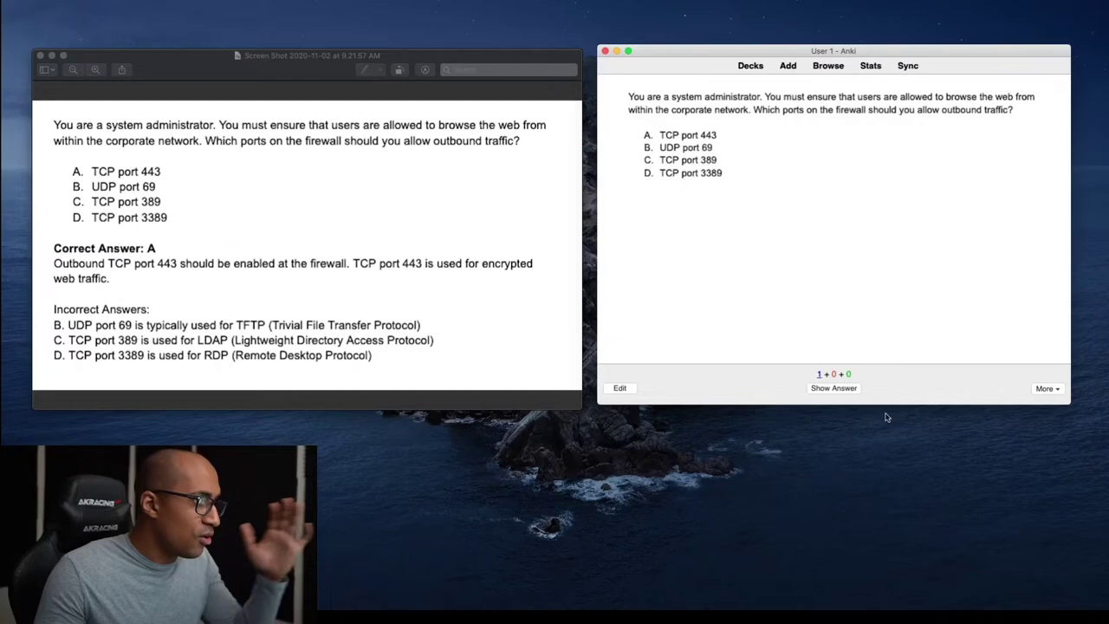
pyautogui.click(844, 389)
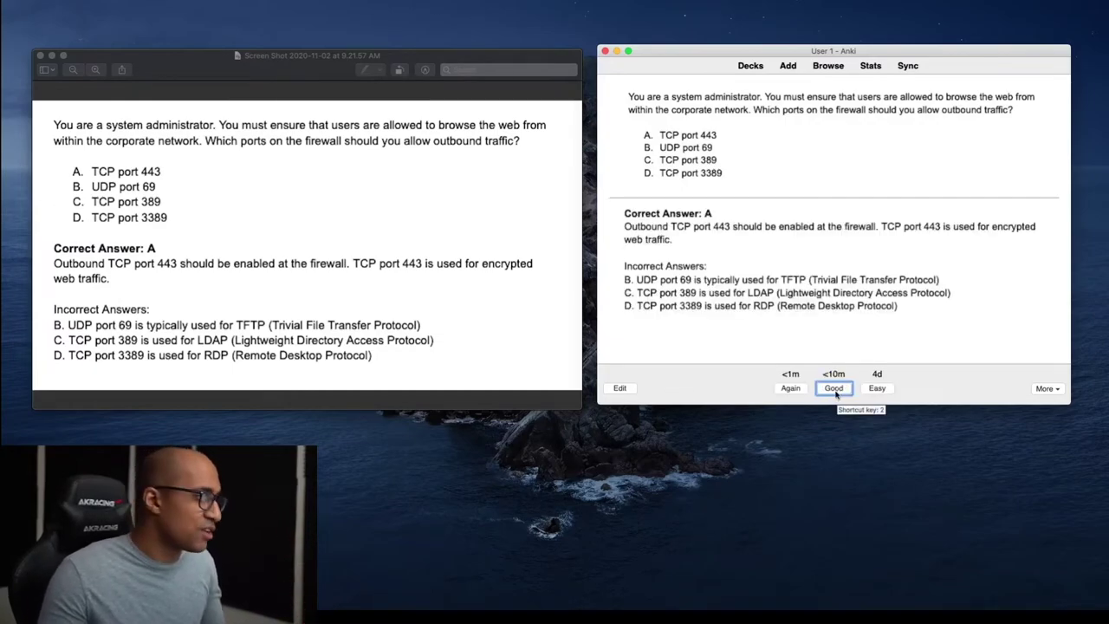
pyautogui.click(838, 392)
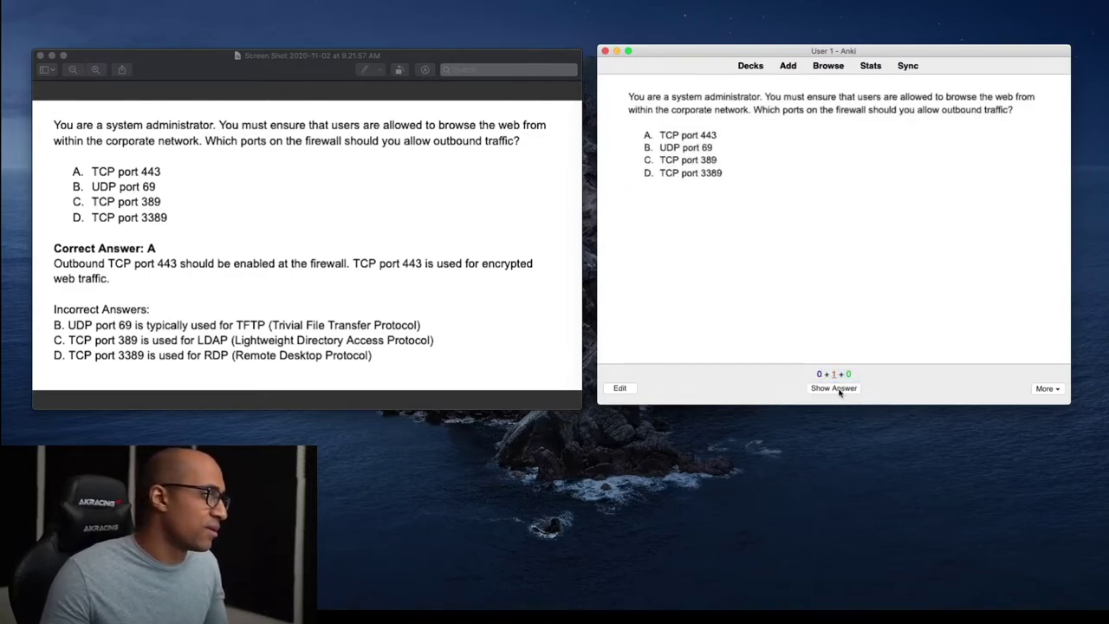
pyautogui.click(839, 390)
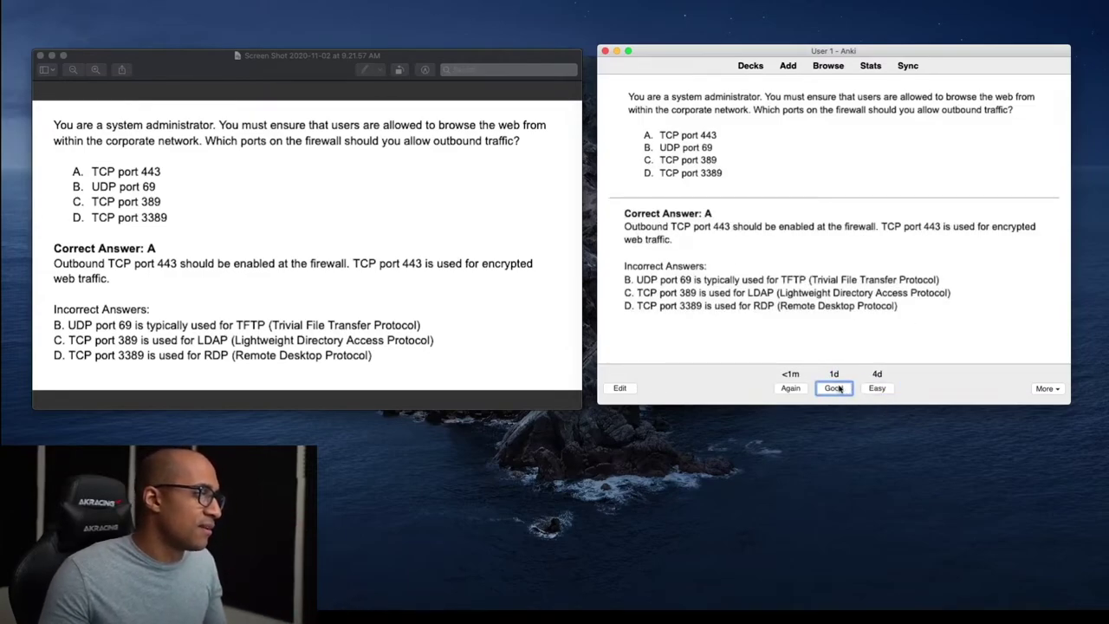
pyautogui.click(873, 389)
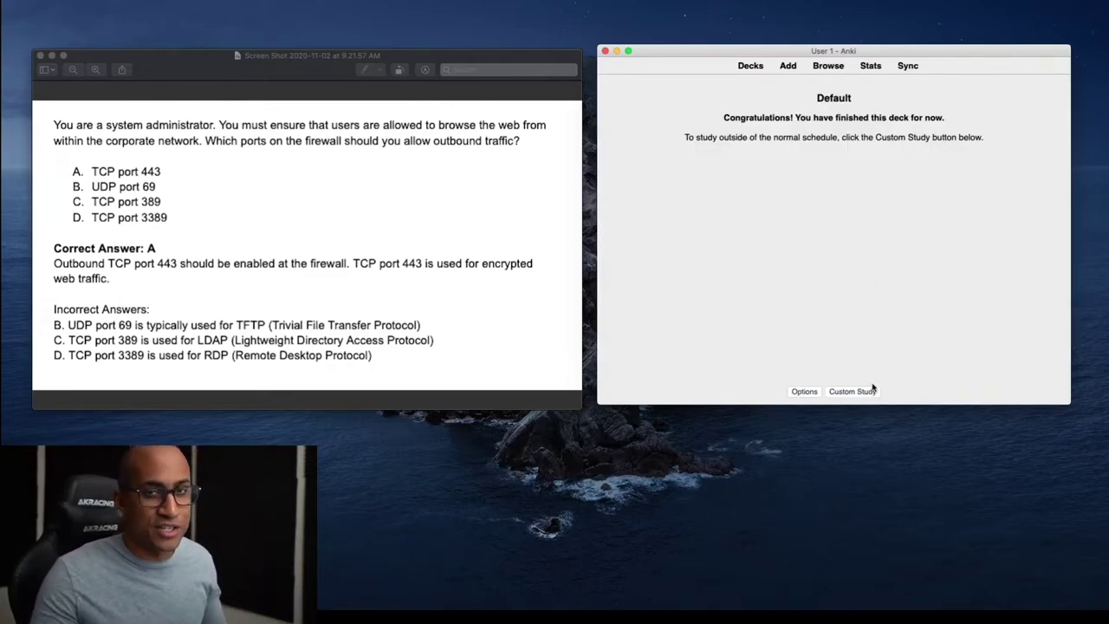
pyautogui.moveTo(174, 55); pyautogui.dragTo(177, 51)
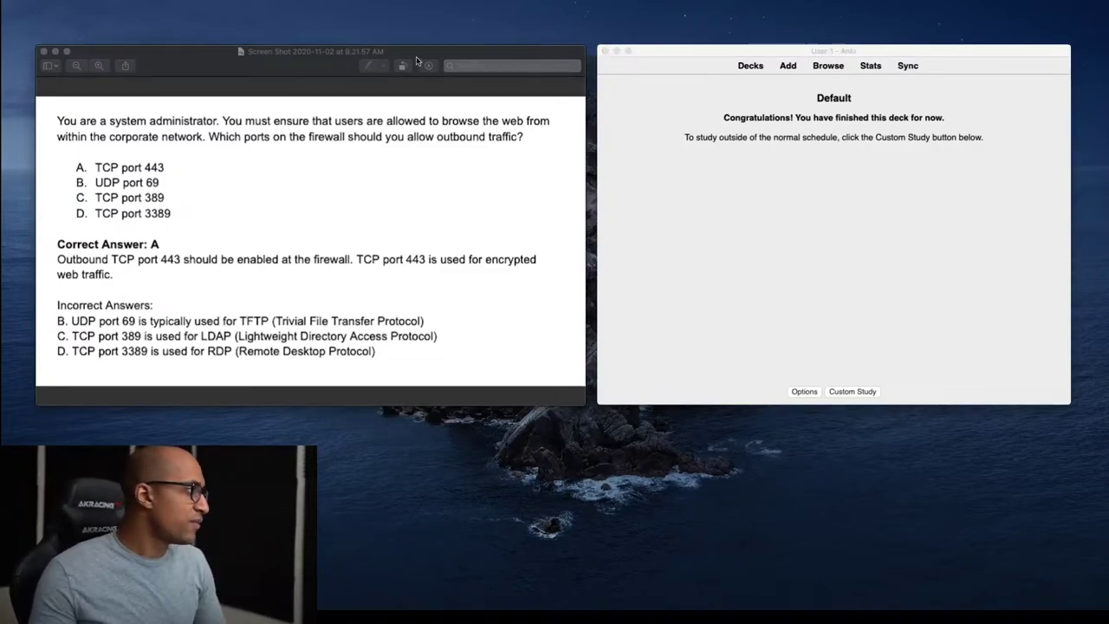
pyautogui.moveTo(415, 54)
pyautogui.mouseDown()
pyautogui.moveTo(401, 57)
pyautogui.moveTo(415, 53)
pyautogui.mouseUp()
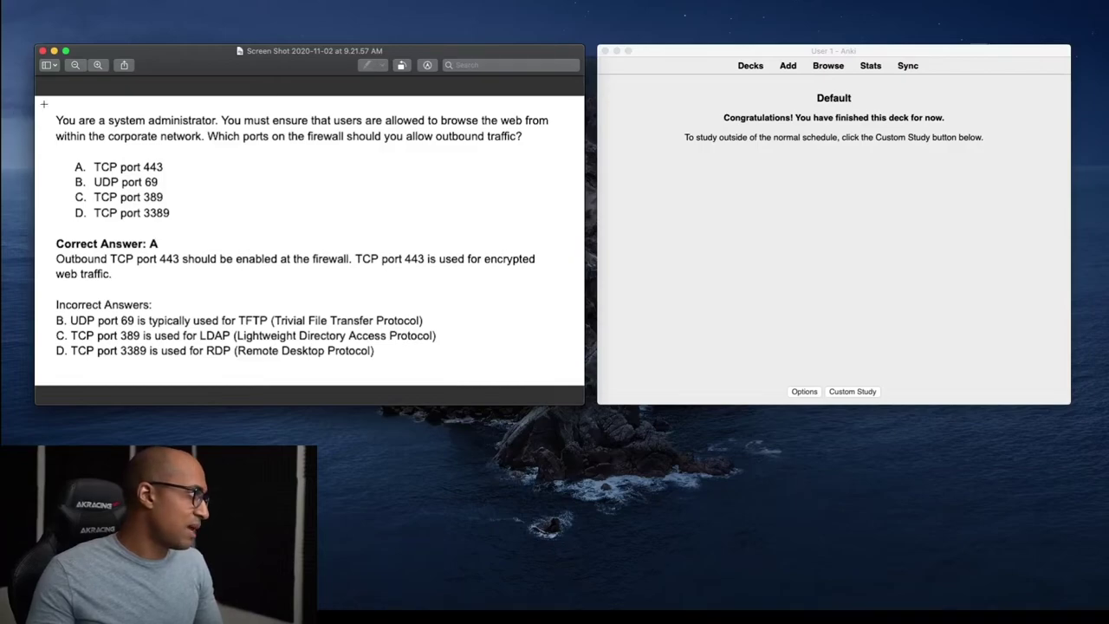
pyautogui.moveTo(44, 104); pyautogui.dragTo(575, 379)
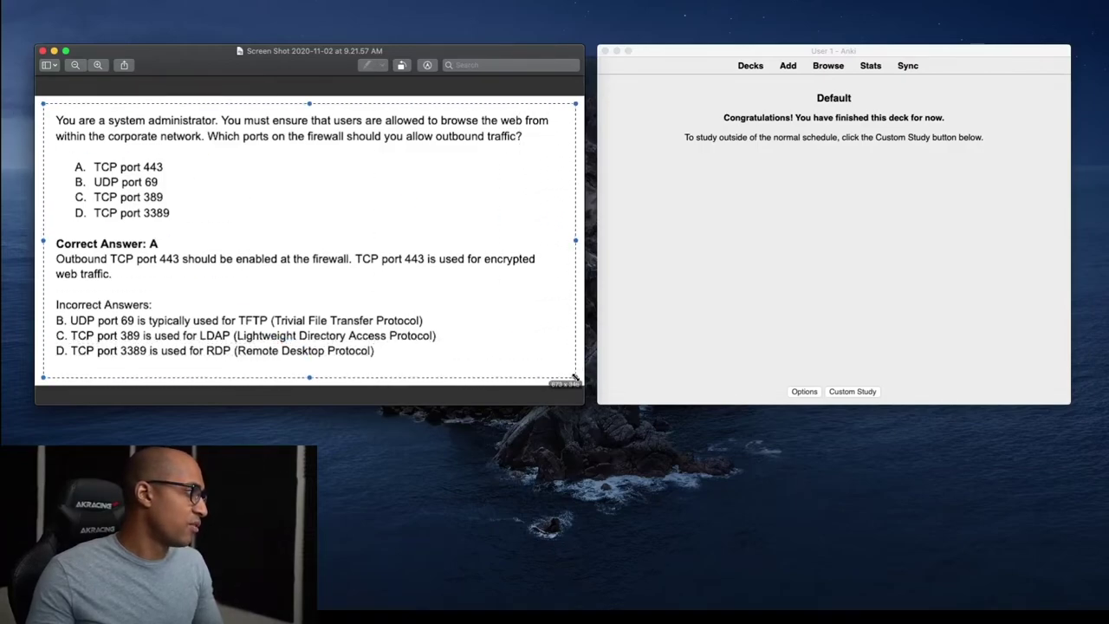
pyautogui.click(575, 379)
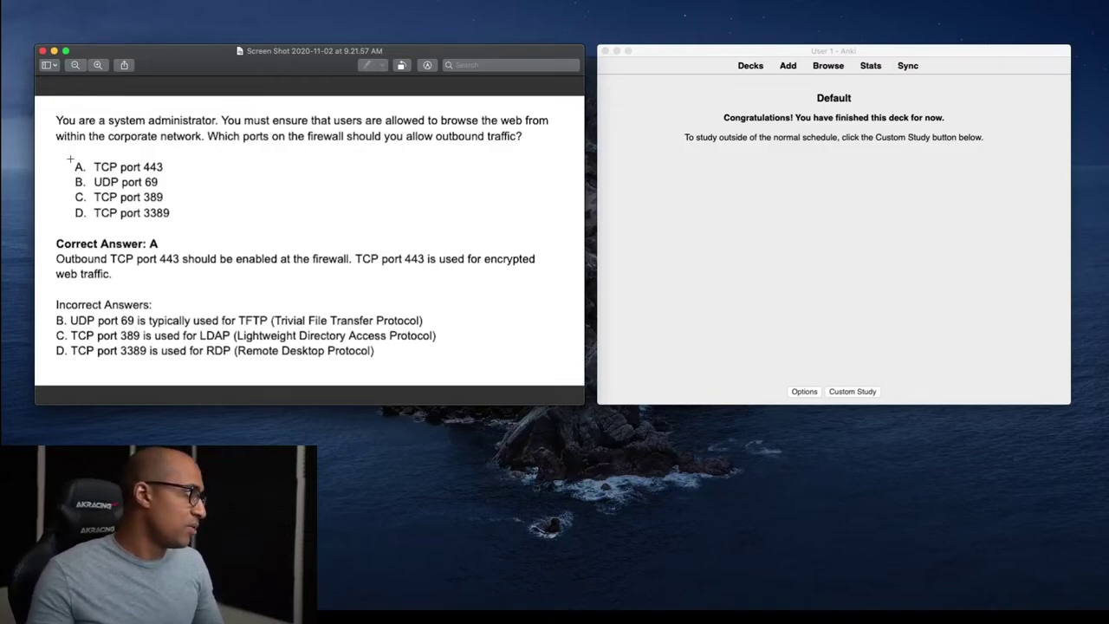
pyautogui.moveTo(70, 159); pyautogui.dragTo(132, 205)
pyautogui.moveTo(64, 205); pyautogui.dragTo(184, 223)
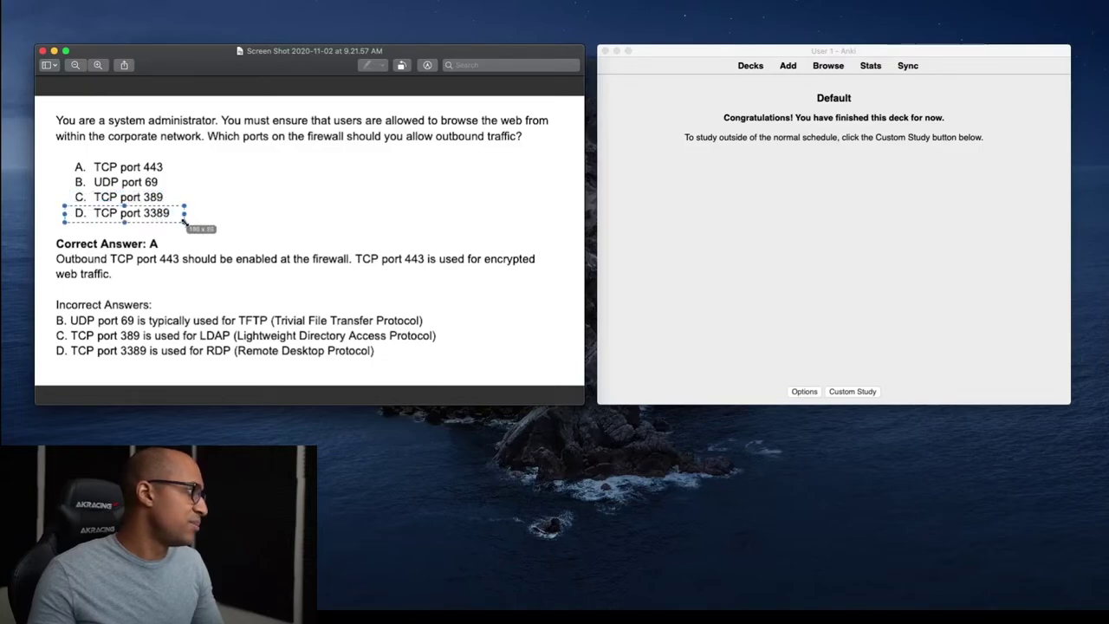
pyautogui.click(256, 213)
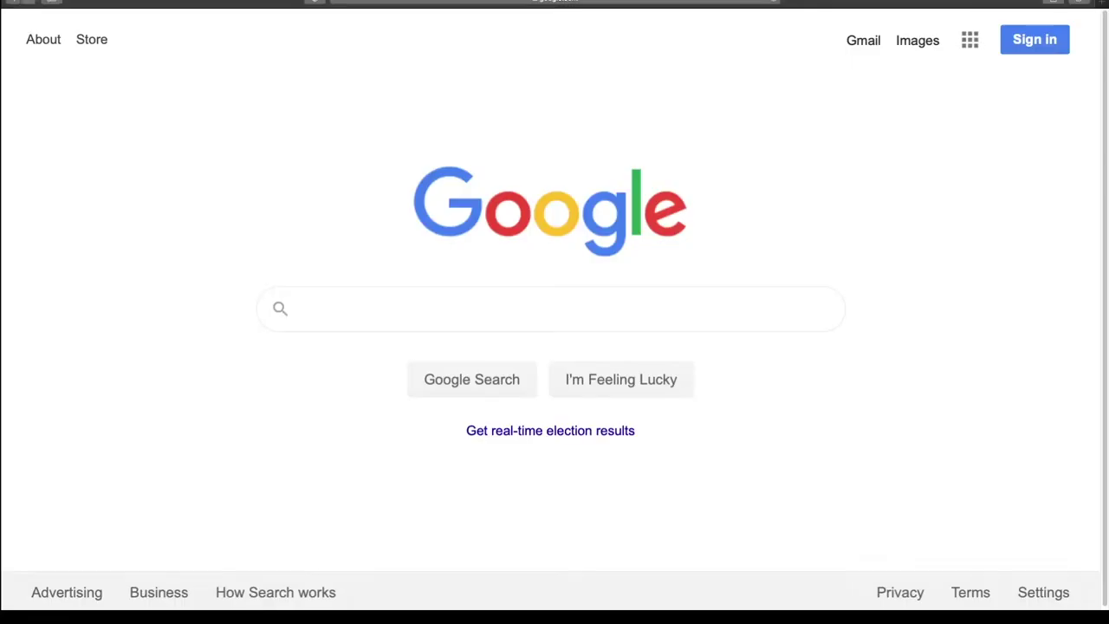
# Search Google for 'Security+ site:quizlet.com' and scroll through the Quizlet results.
pyautogui.write('Security')
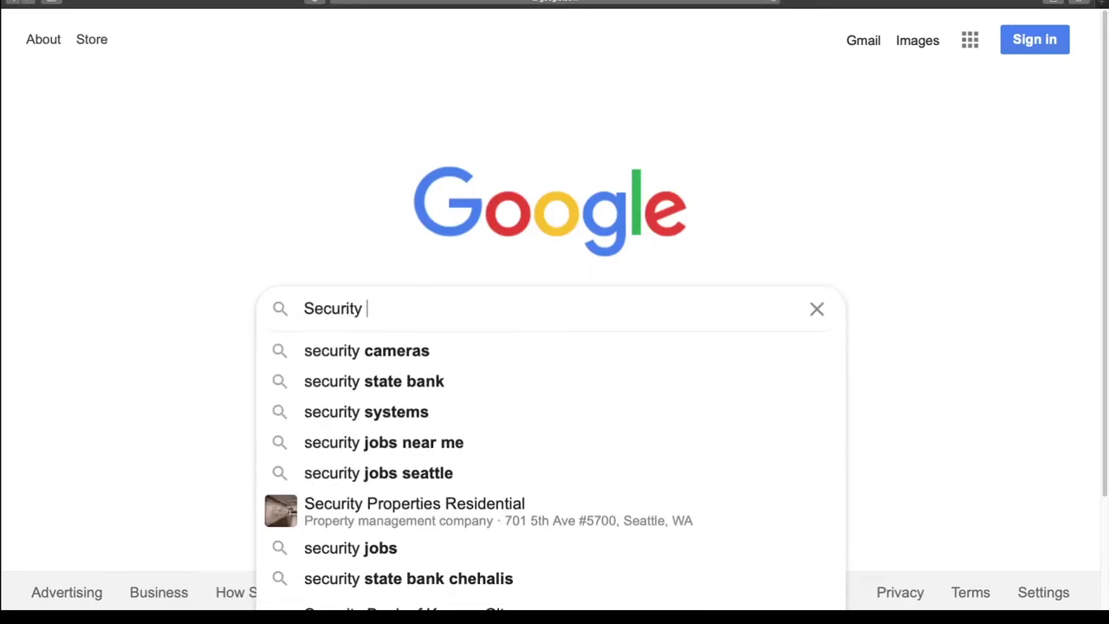
pyautogui.write('+ site:quizlet.com')
pyautogui.press('Return')
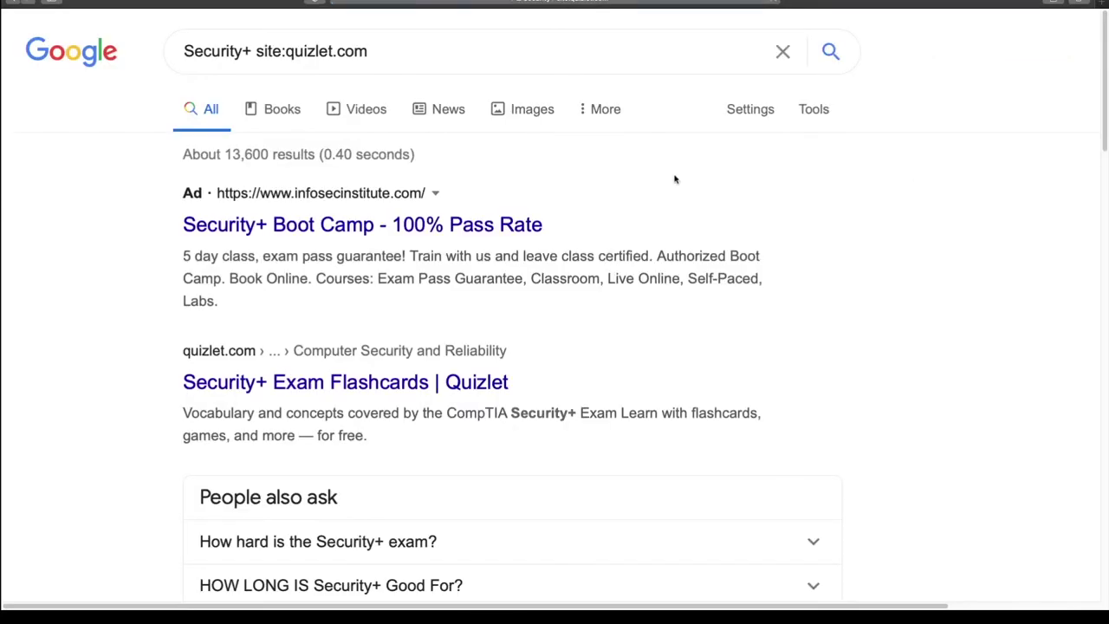
pyautogui.scroll(-3, 684, 180)
pyautogui.scroll(-3, 696, 181)
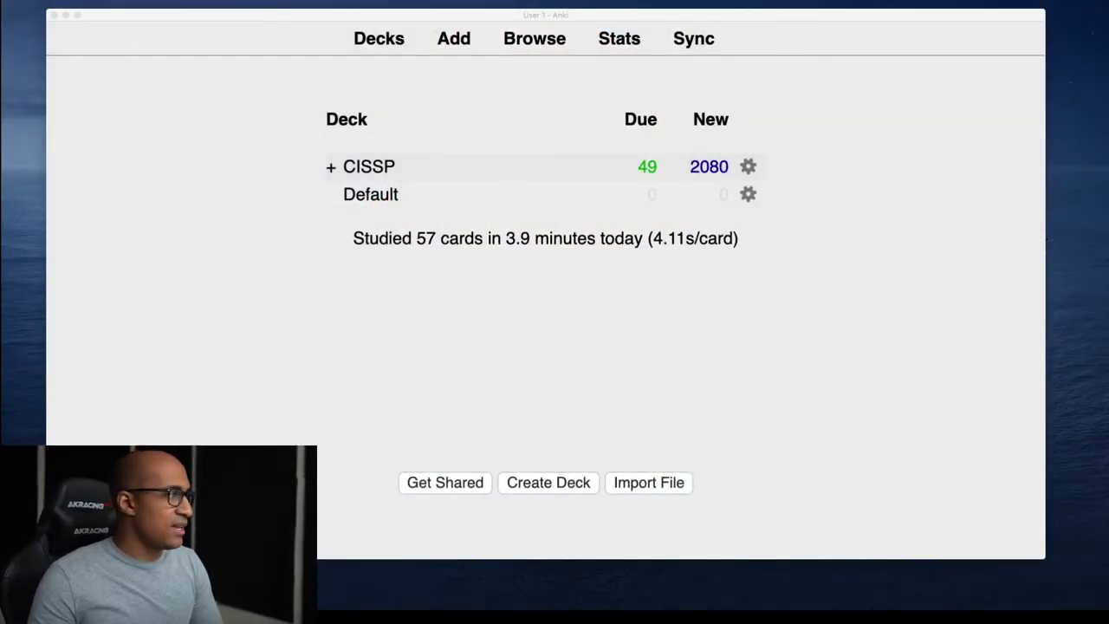
# Study the CISSP deck, answering the risk framework, ISO 31000, ISO 31010 and COSO cards.
pyautogui.click(379, 168)
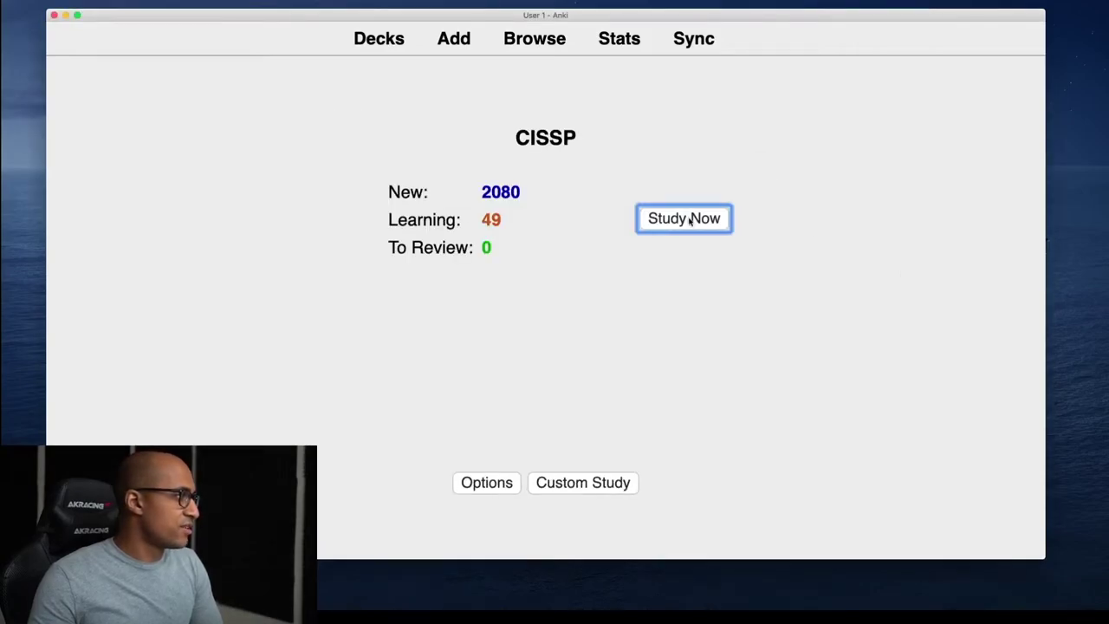
pyautogui.click(691, 220)
pyautogui.click(547, 448)
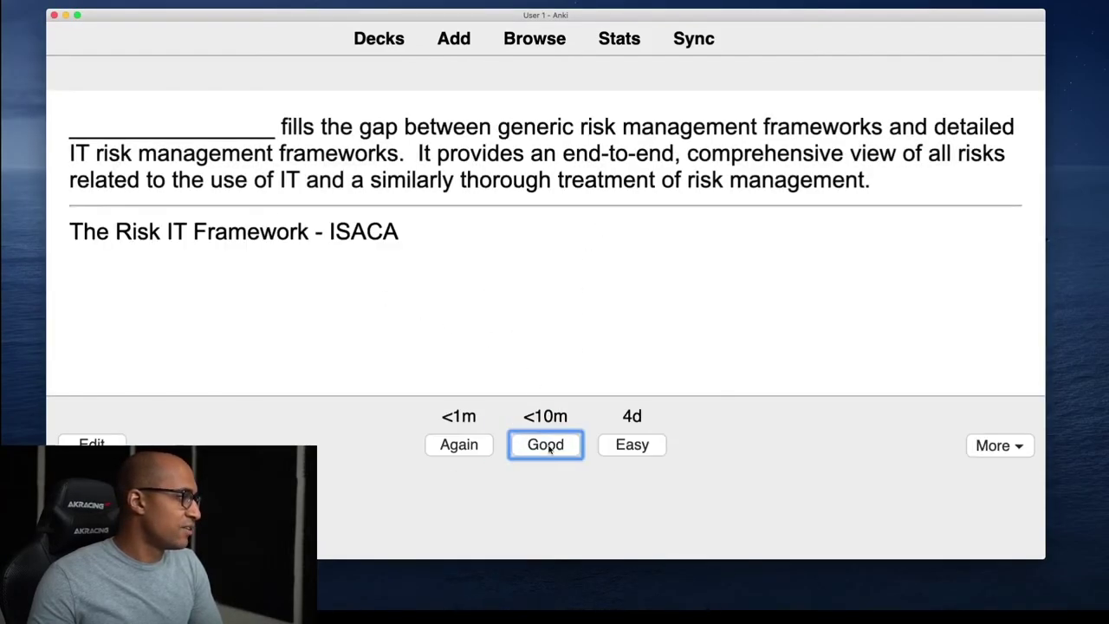
pyautogui.click(559, 446)
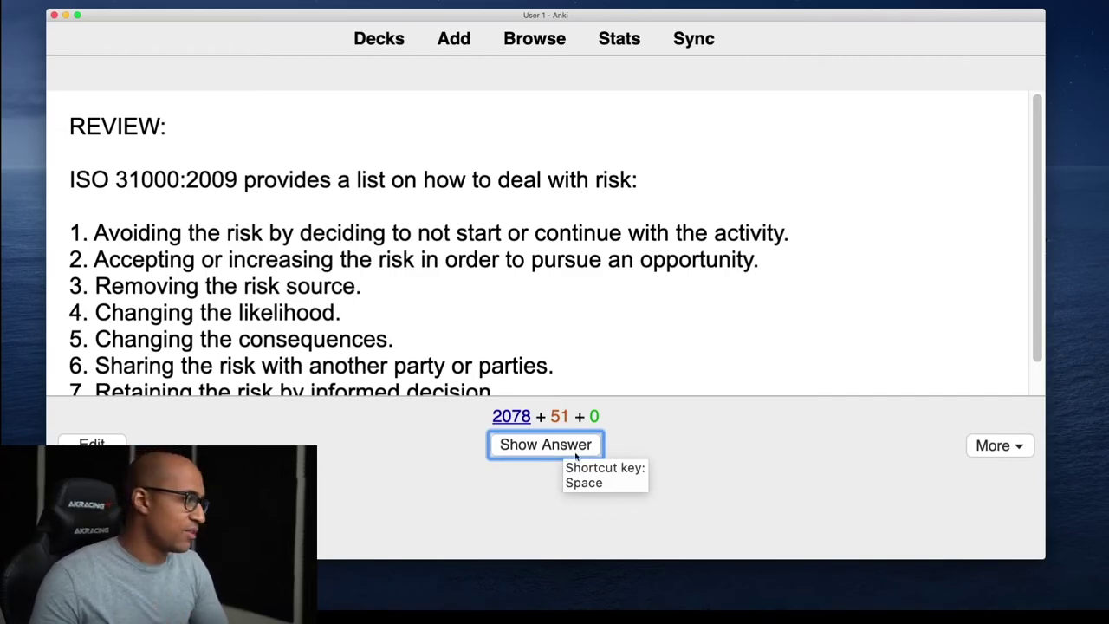
pyautogui.click(562, 447)
pyautogui.click(563, 448)
pyautogui.click(562, 448)
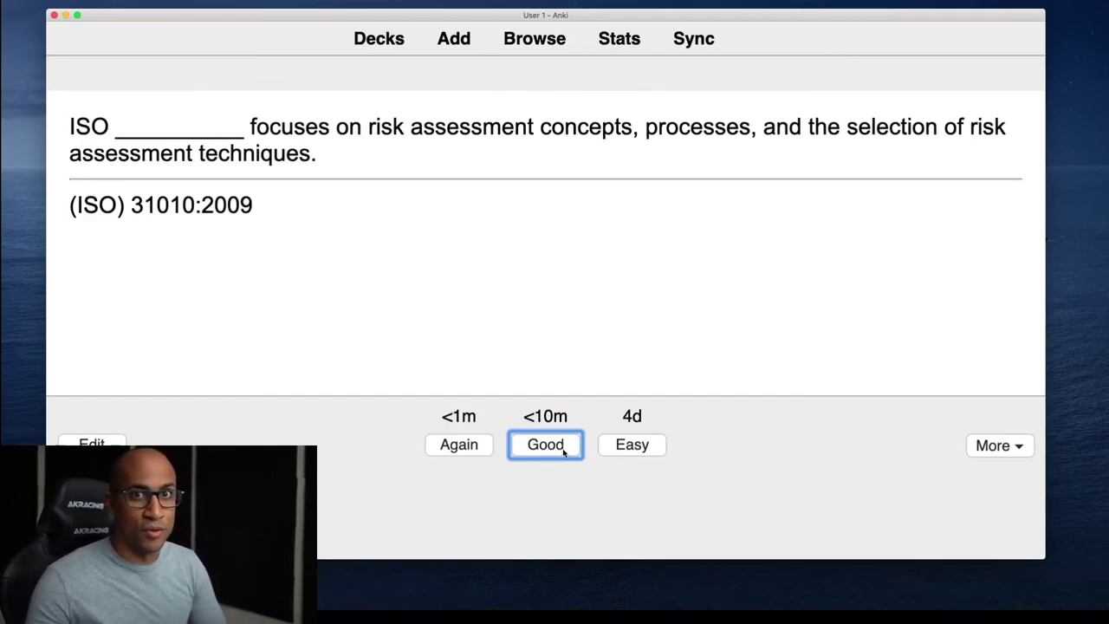
pyautogui.click(563, 450)
pyautogui.click(563, 451)
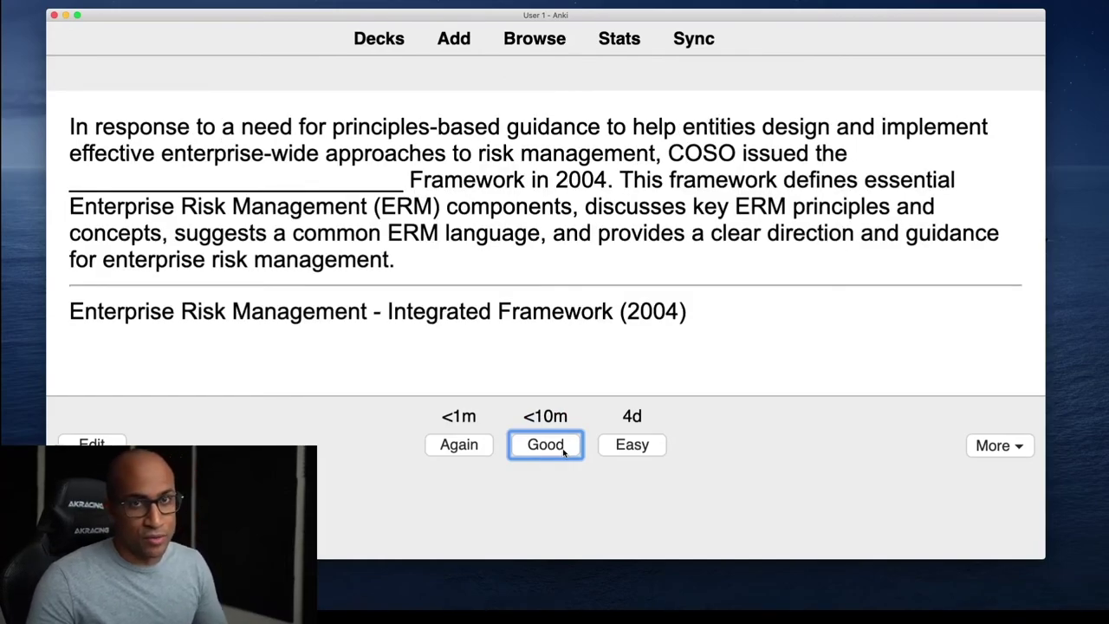
pyautogui.click(564, 448)
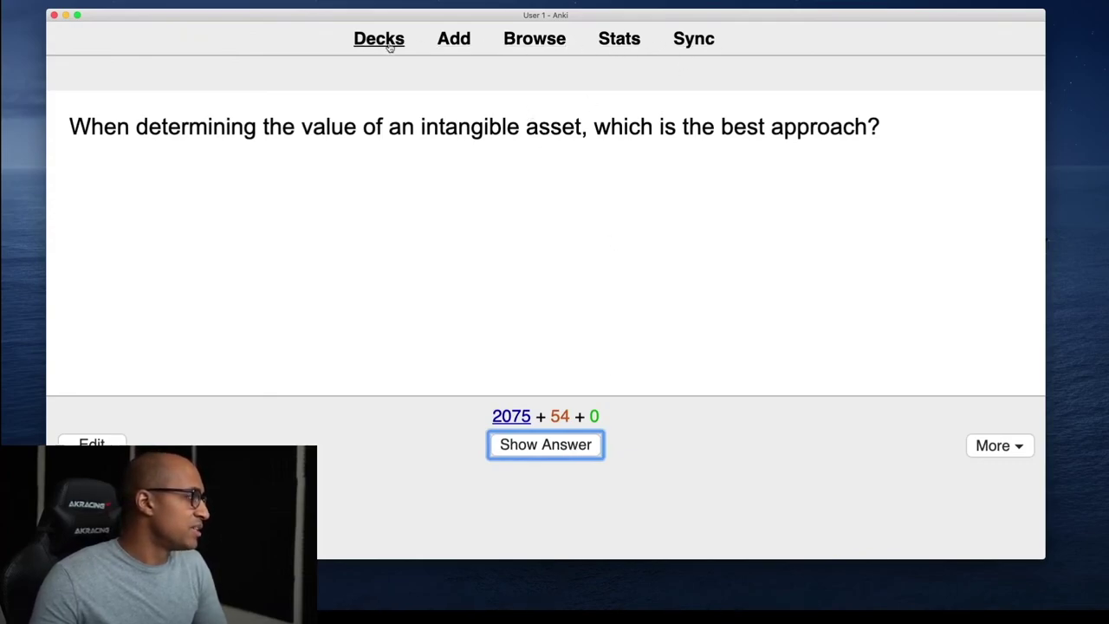
pyautogui.click(618, 43)
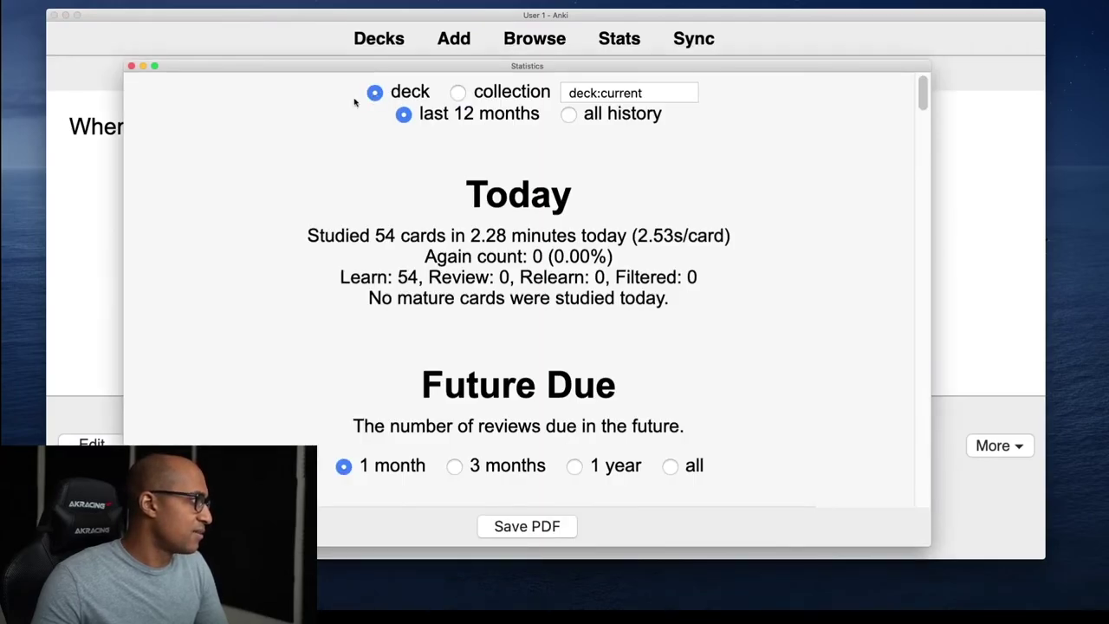
# Scroll the CISSP statistics to Card Counts: 2075 new and 54 young of 2129 cards.
pyautogui.scroll(-15, 390, 228)
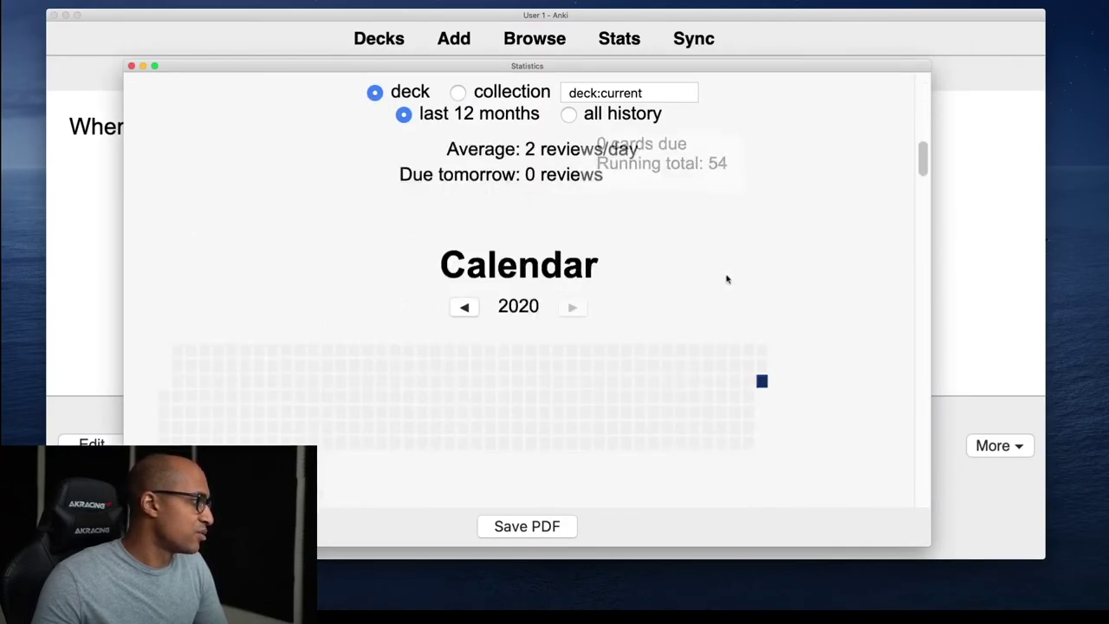
pyautogui.scroll(-5, 862, 288)
pyautogui.scroll(3, 863, 287)
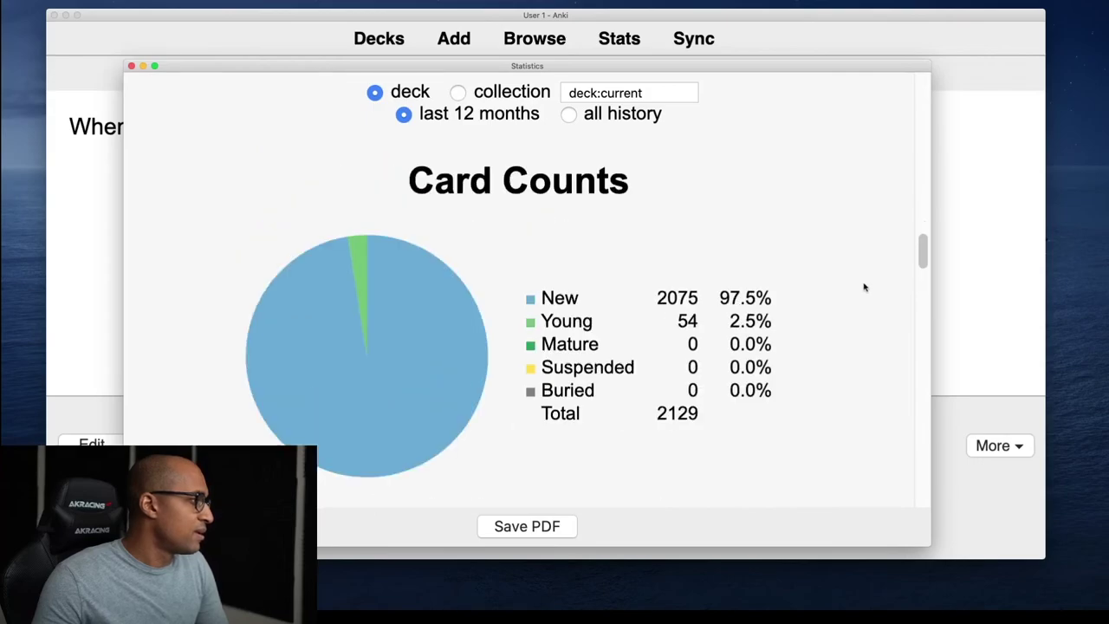
pyautogui.scroll(-1, 907, 284)
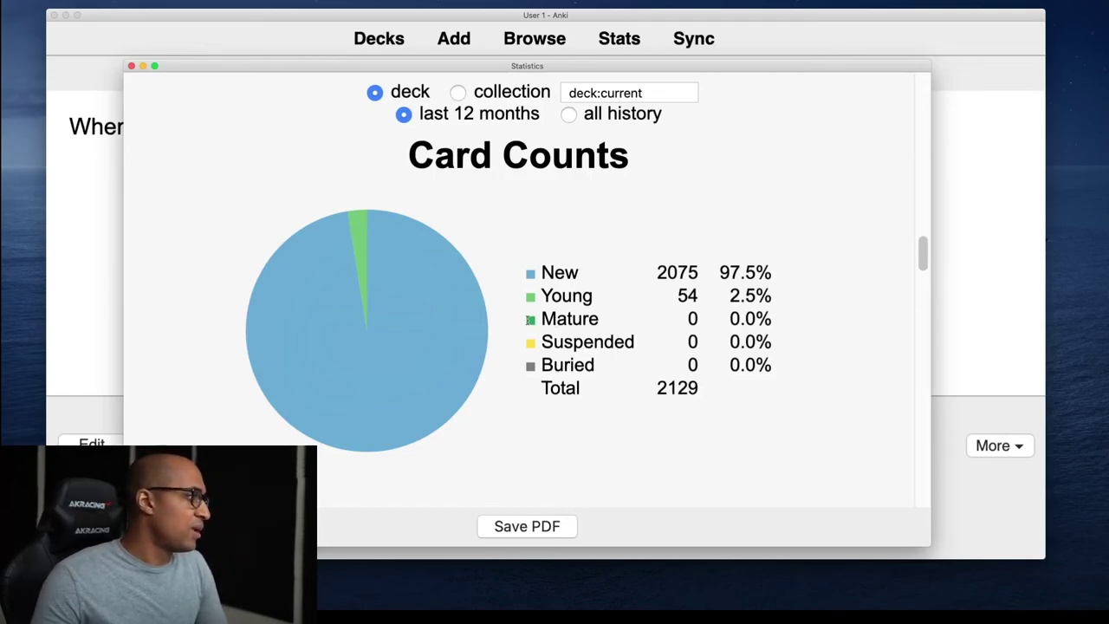
pyautogui.click(536, 319)
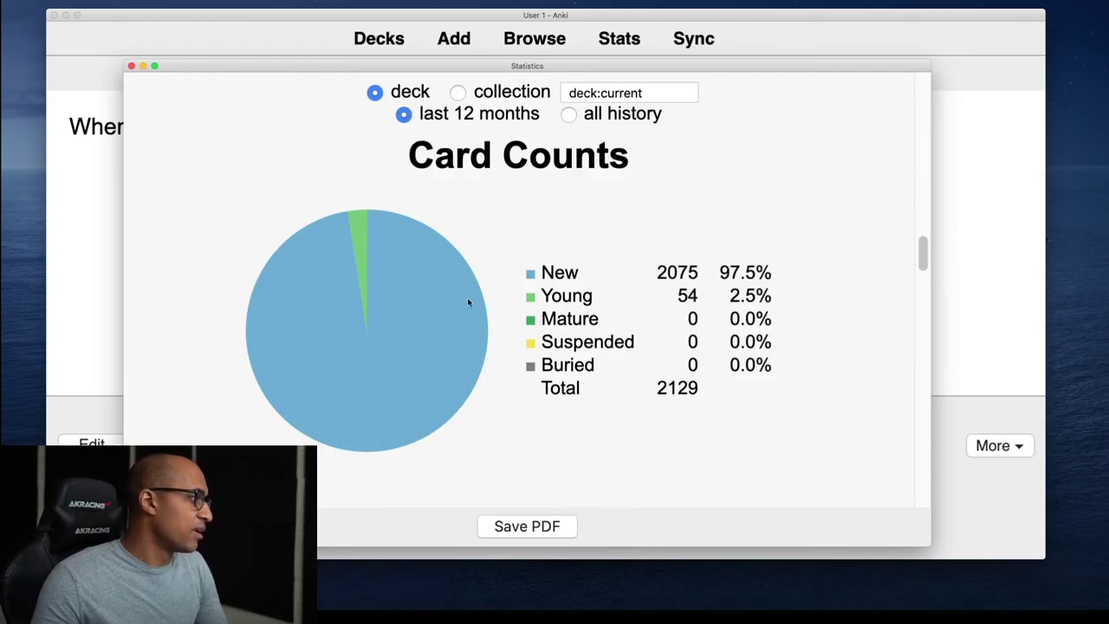